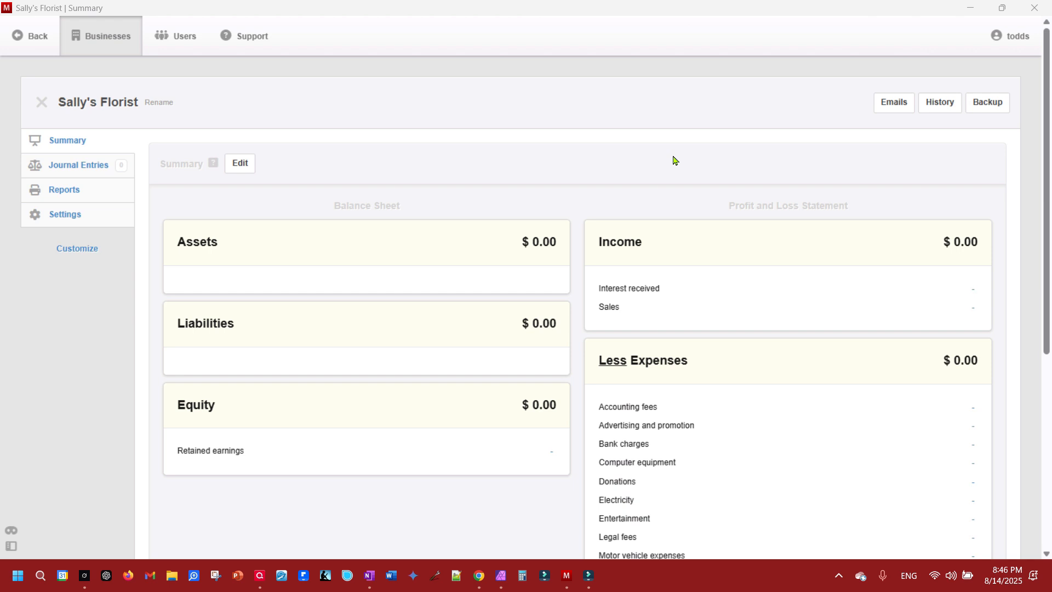
- Look over Sally's Florist's empty journal entries, reports and settings, then return to the summary
{"action": "left_click", "coordinate": [83, 144]}
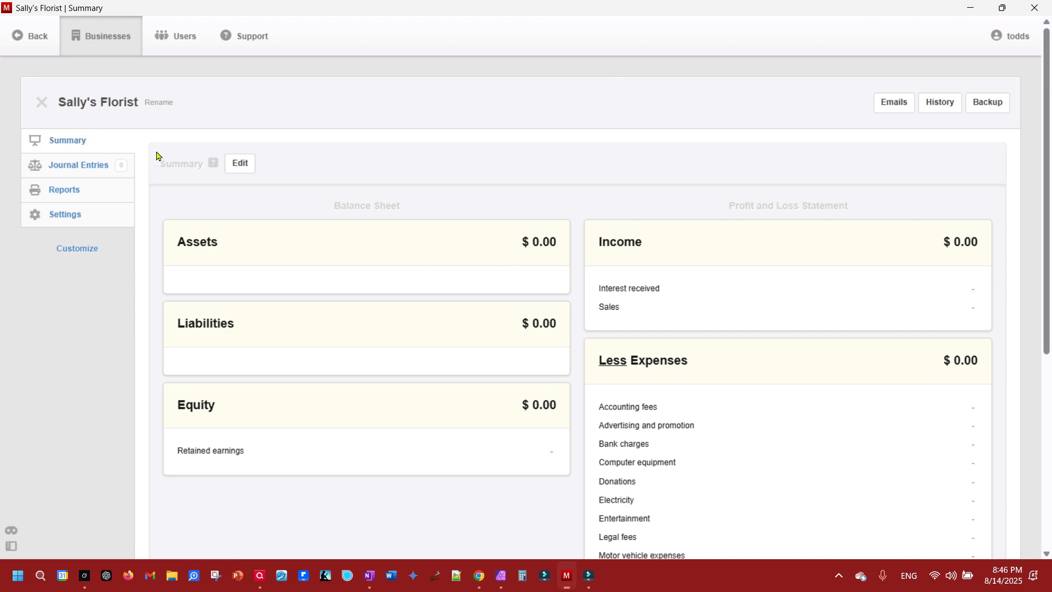
{"action": "left_click", "coordinate": [87, 166]}
{"action": "left_click", "coordinate": [77, 191]}
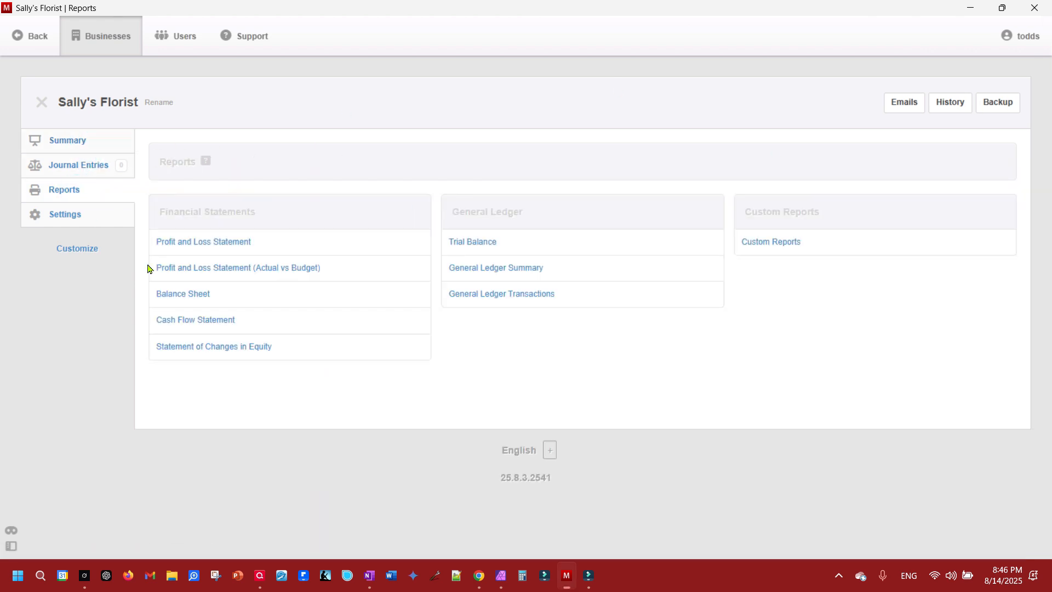
{"action": "left_click", "coordinate": [69, 219]}
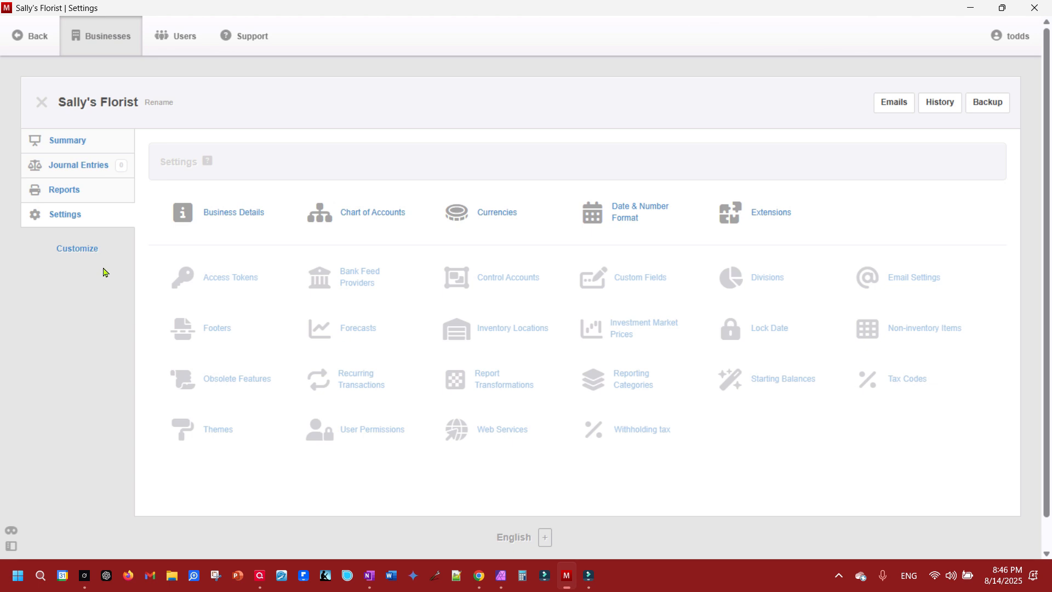
{"action": "left_click", "coordinate": [70, 142]}
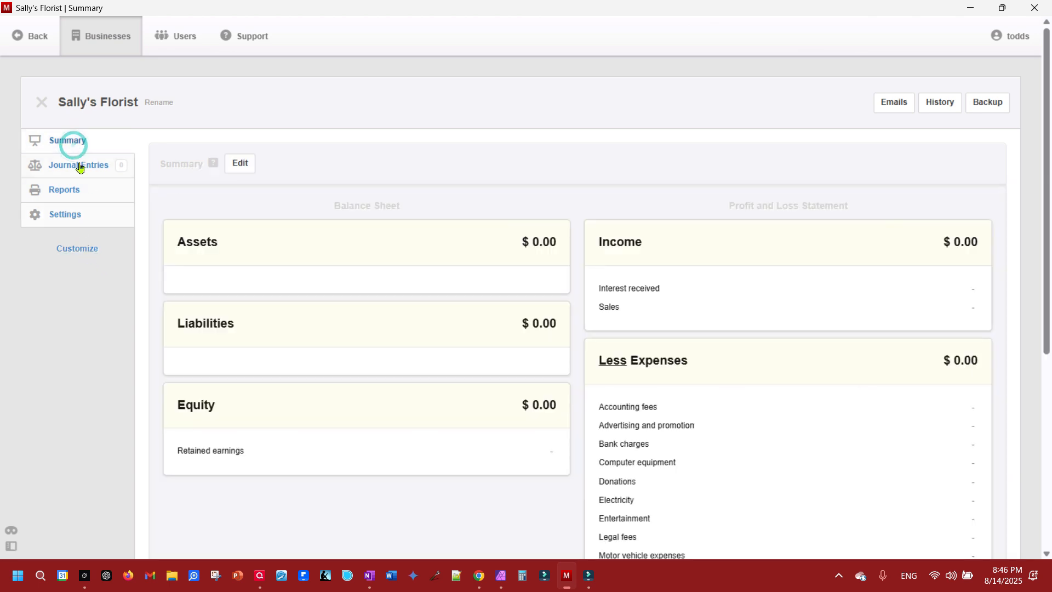
- Enable the Bank and Cash Accounts, Receipts and Capital Accounts sections and save the change
{"action": "left_click", "coordinate": [77, 249]}
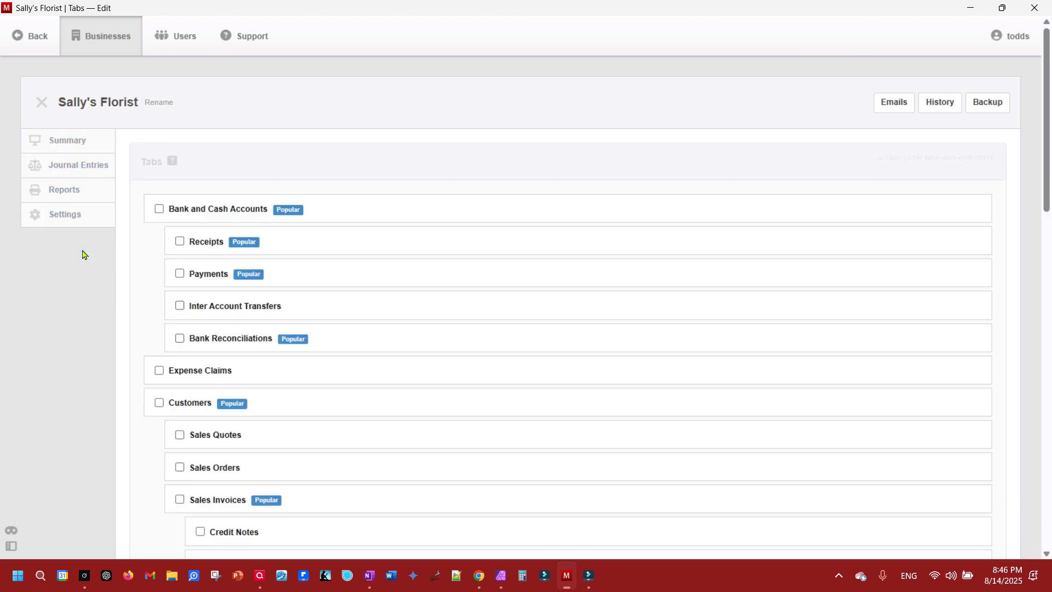
{"action": "left_click", "coordinate": [160, 210]}
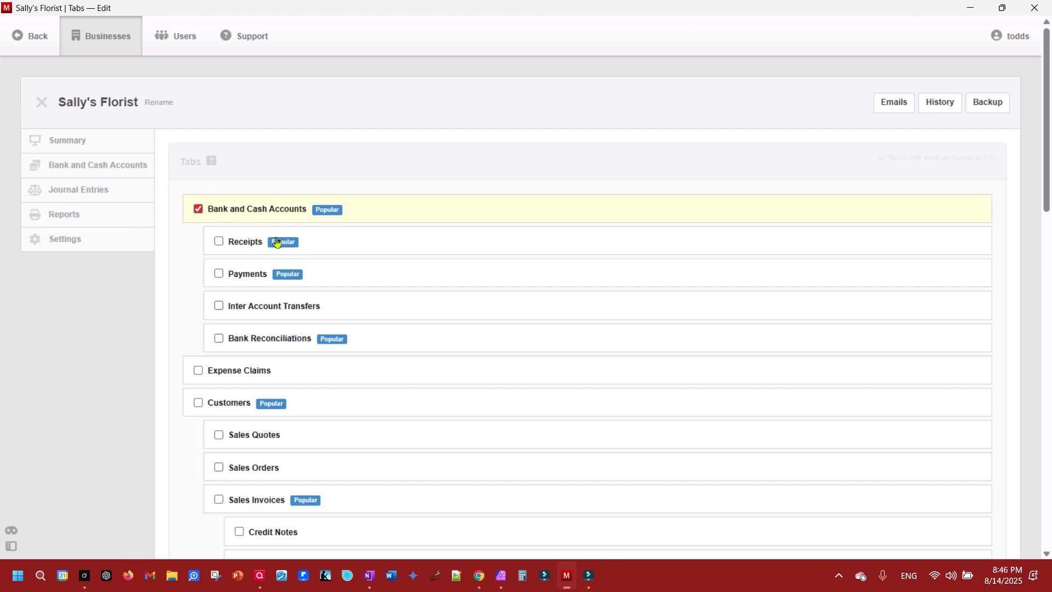
{"action": "scroll", "coordinate": [322, 276], "scroll_direction": "down", "scroll_amount": 2}
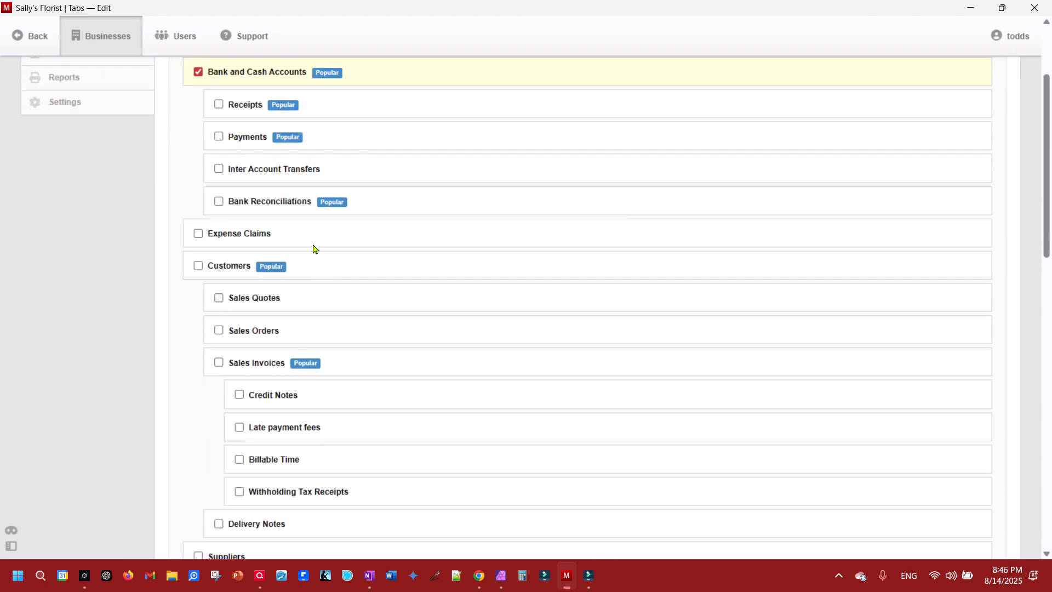
{"action": "left_click", "coordinate": [217, 106]}
{"action": "scroll", "coordinate": [301, 171], "scroll_direction": "down", "scroll_amount": 6}
{"action": "scroll", "coordinate": [301, 171], "scroll_direction": "down", "scroll_amount": 7}
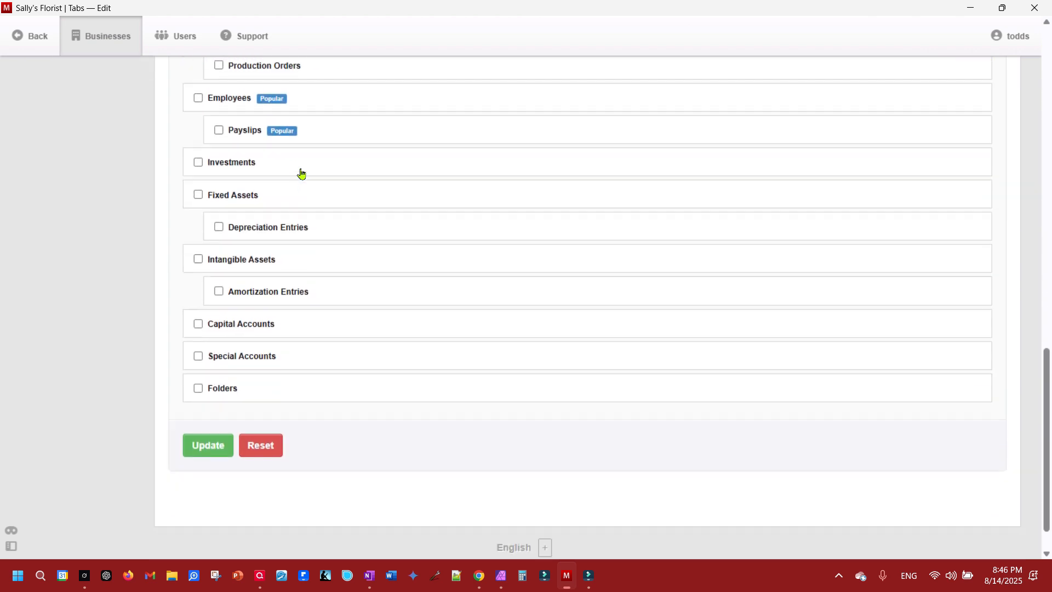
{"action": "left_click", "coordinate": [199, 282]}
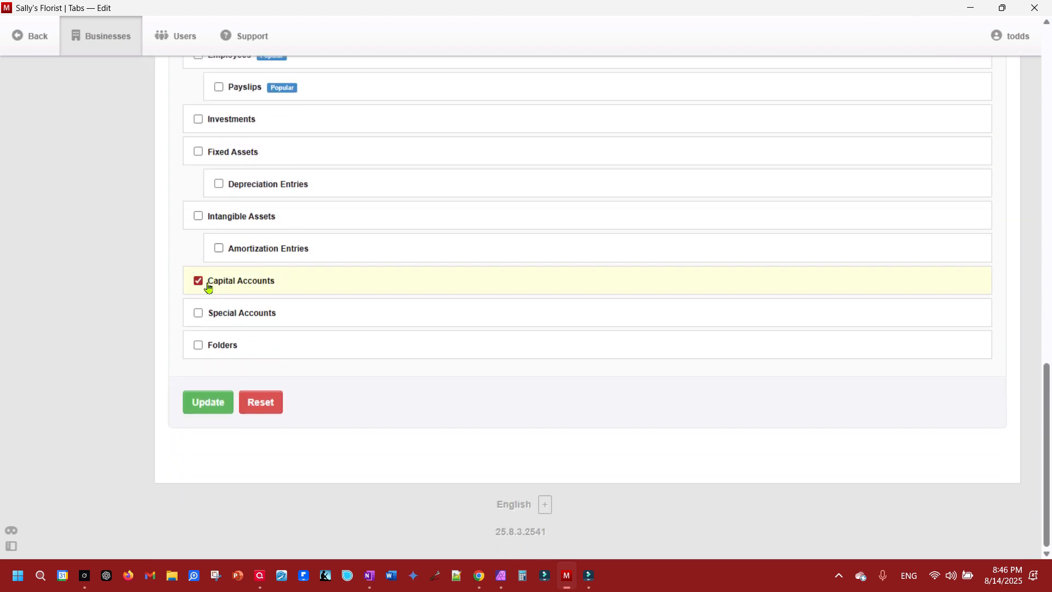
{"action": "left_click", "coordinate": [208, 413]}
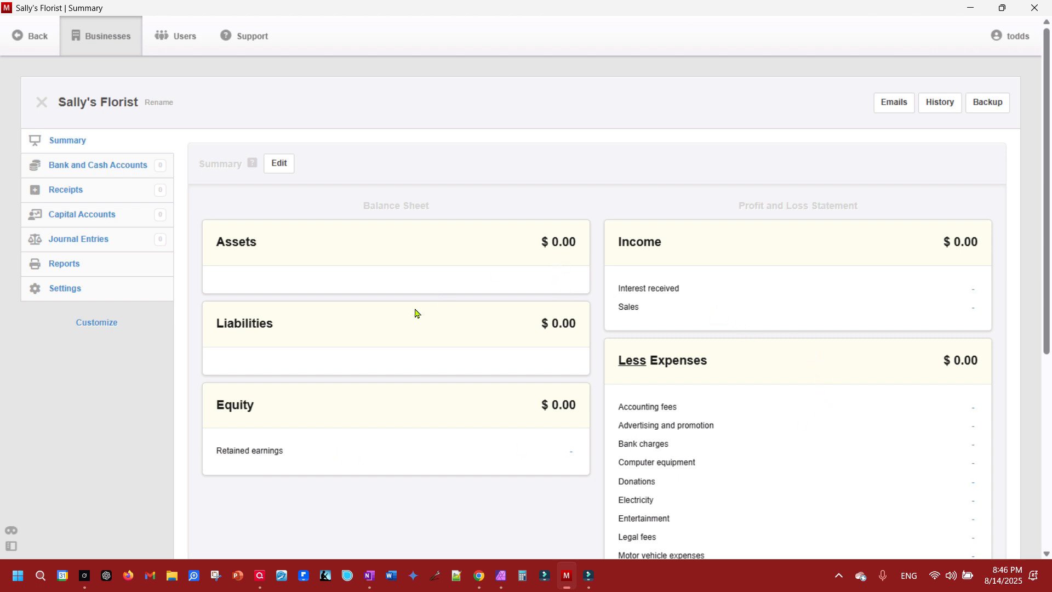
{"action": "scroll", "coordinate": [799, 345], "scroll_direction": "down", "scroll_amount": 5}
- Create a bank account named 'Sally's Checking Account'
{"action": "scroll", "coordinate": [799, 352], "scroll_direction": "up", "scroll_amount": 5}
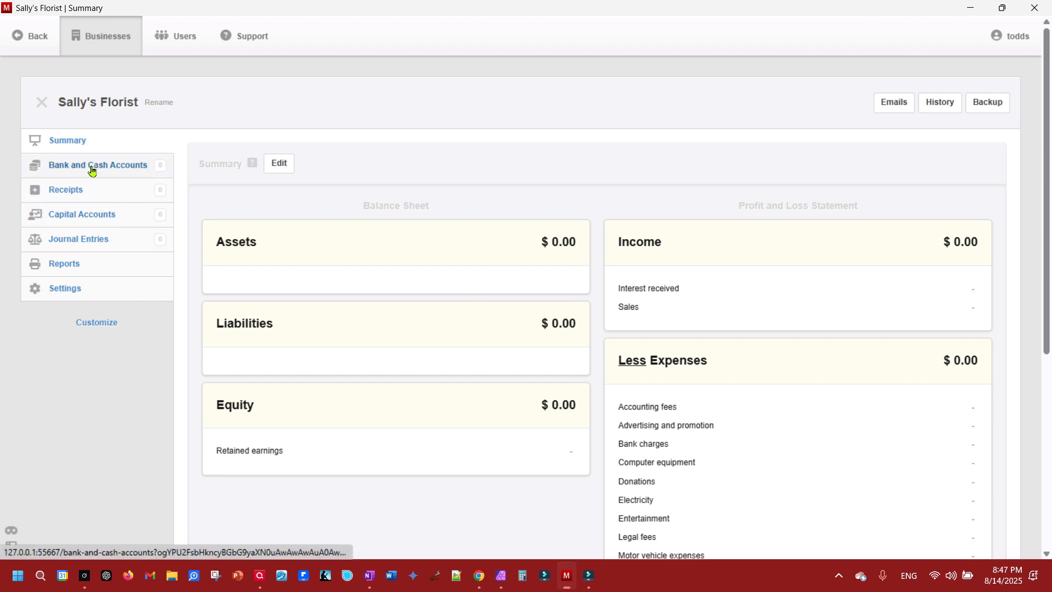
{"action": "left_click", "coordinate": [92, 171]}
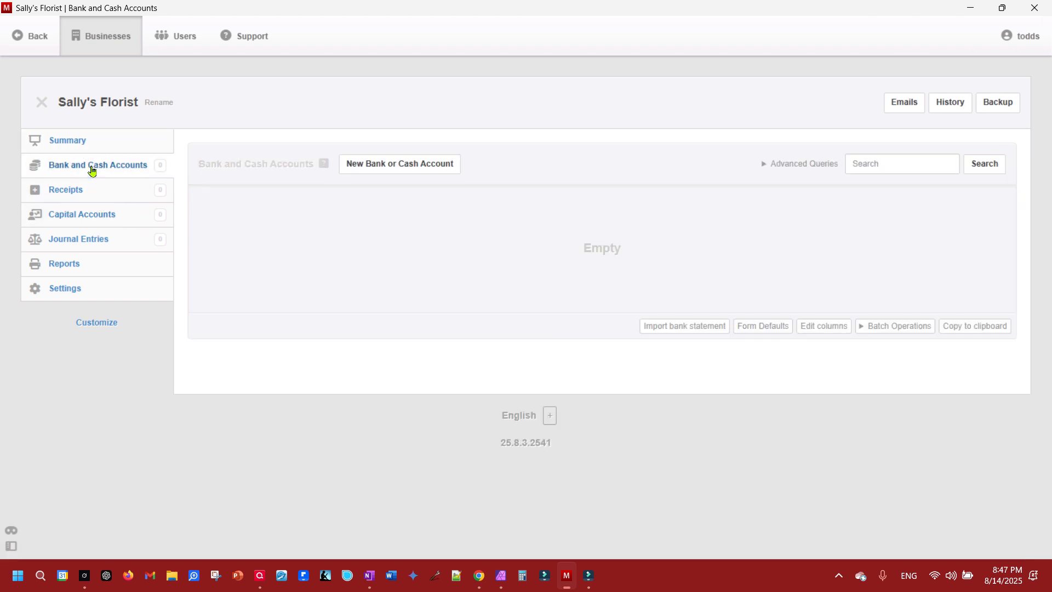
{"action": "left_click", "coordinate": [395, 165]}
{"action": "left_click", "coordinate": [285, 261]}
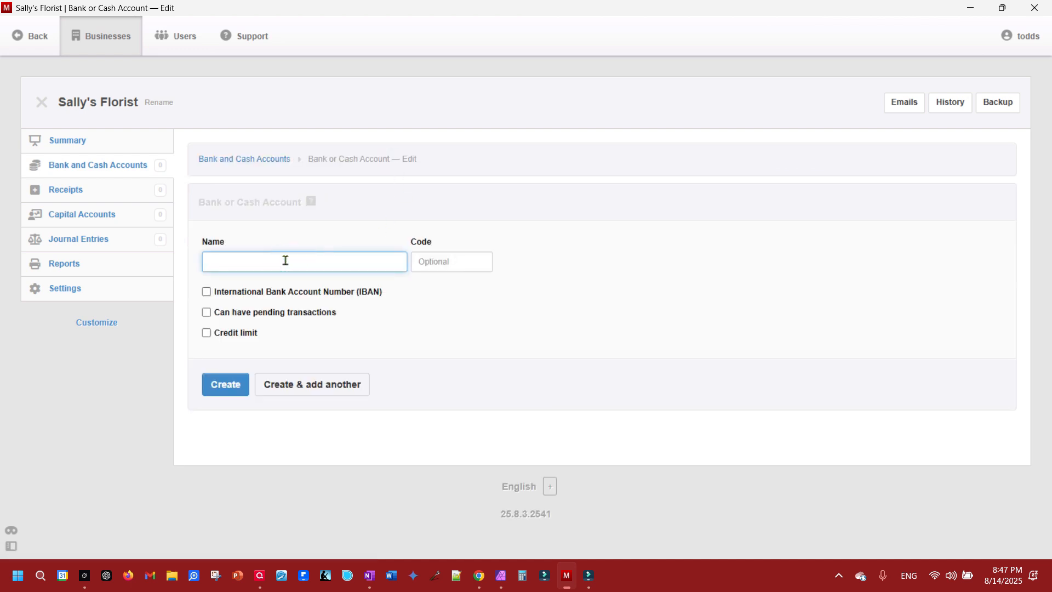
{"action": "type", "text": "Sally's Checking Account"}
{"action": "left_click", "coordinate": [225, 385]}
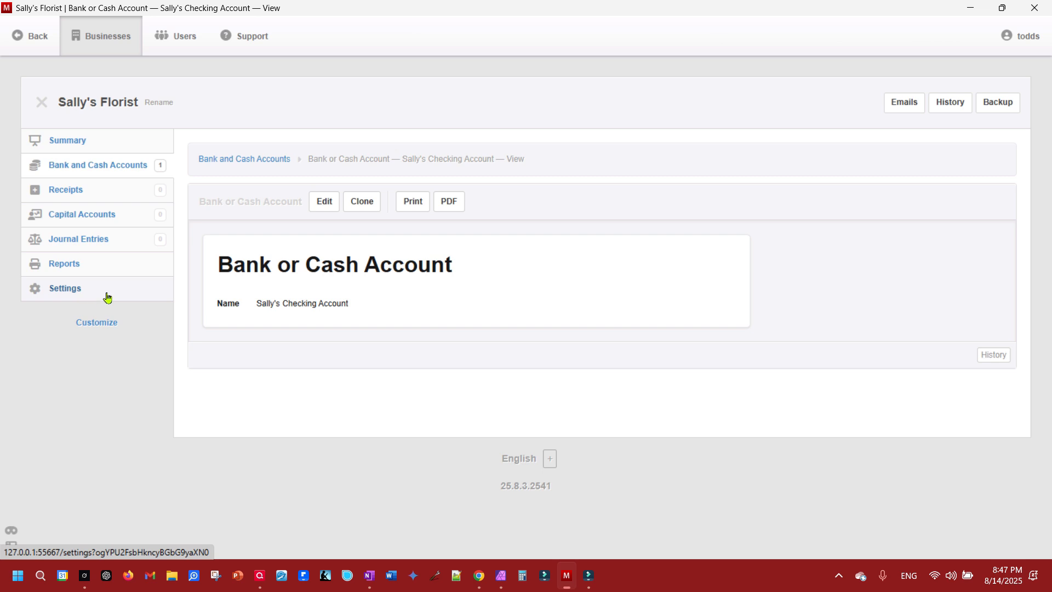
- Start a new capital account named after the owner
{"action": "left_click", "coordinate": [89, 214]}
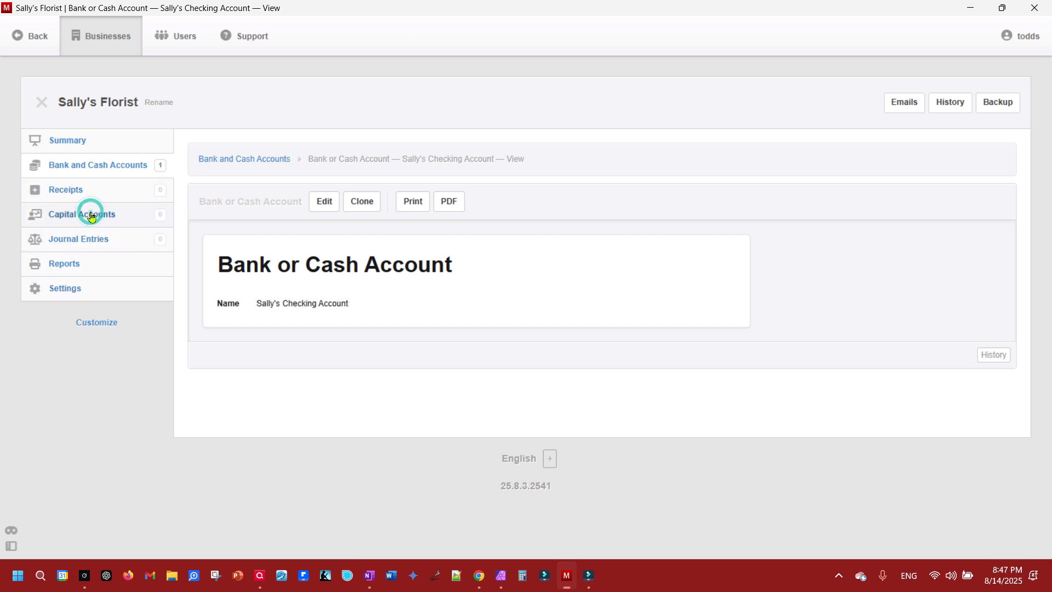
{"action": "left_click", "coordinate": [347, 166]}
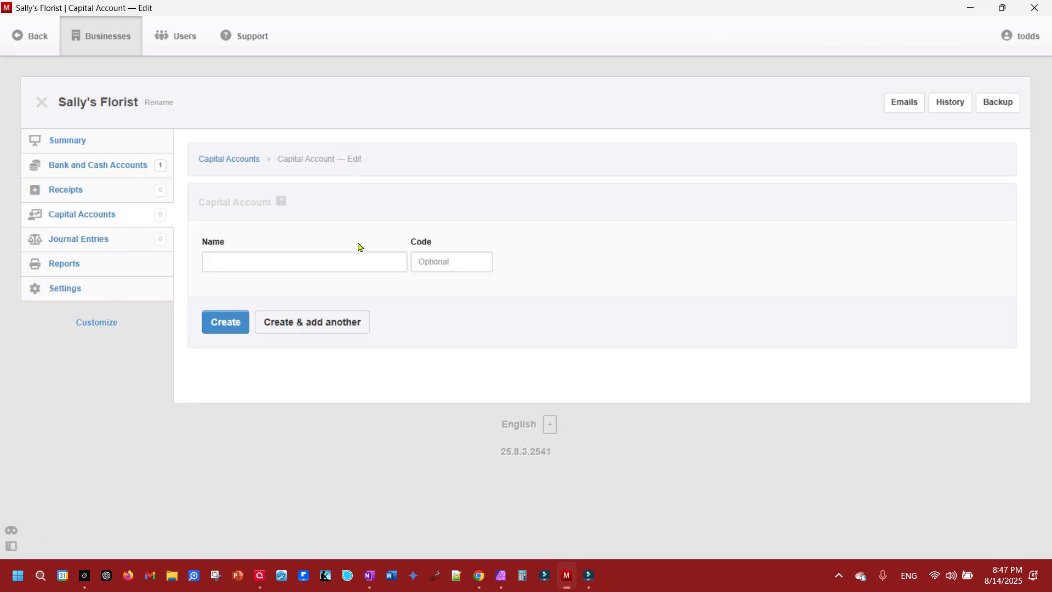
{"action": "left_click", "coordinate": [280, 264]}
{"action": "type", "text": "Sally"}
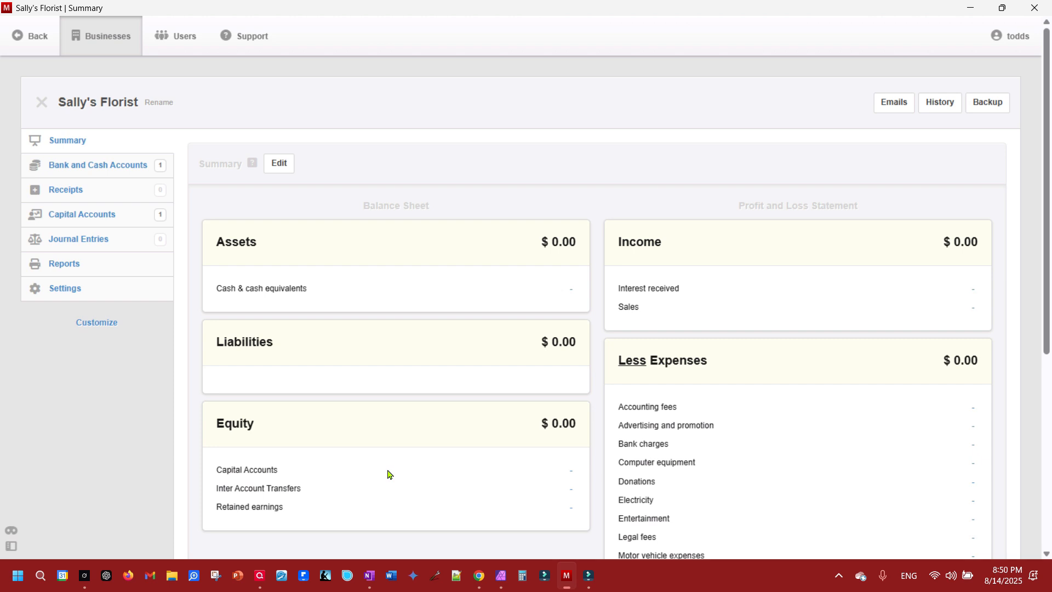
- In Chart of Accounts, rename the Capital Accounts equity line to 'Owner's Equity'
{"action": "left_click", "coordinate": [73, 289]}
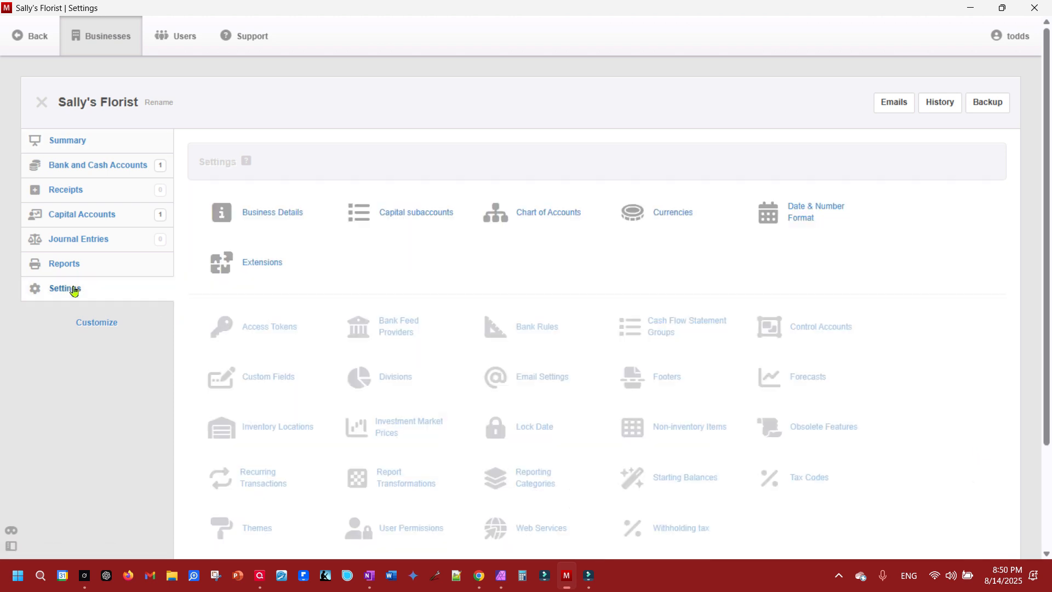
{"action": "left_click", "coordinate": [536, 215]}
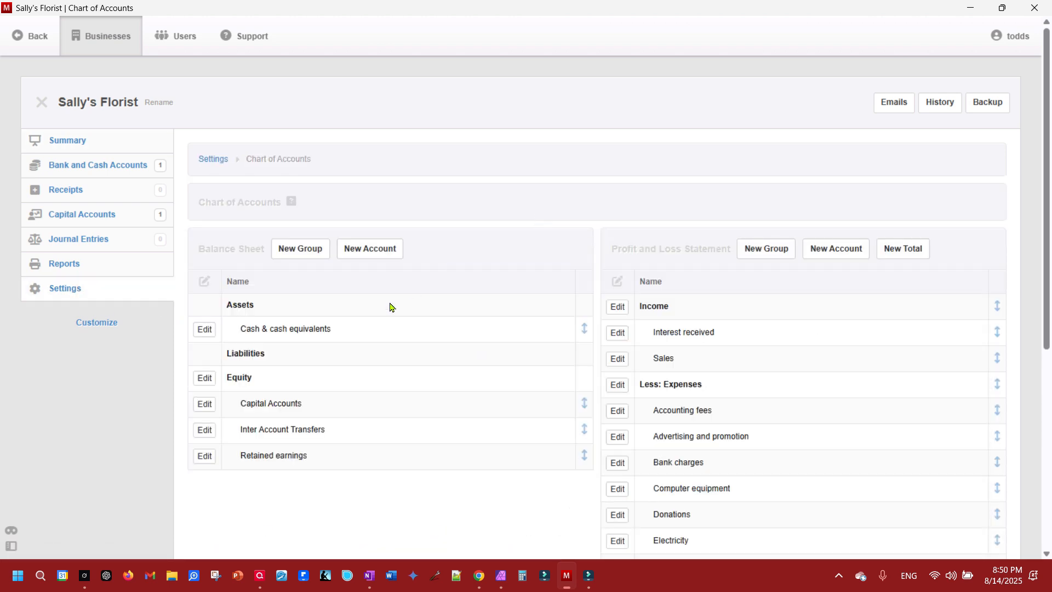
{"action": "left_click", "coordinate": [205, 404]}
{"action": "left_click", "coordinate": [279, 264]}
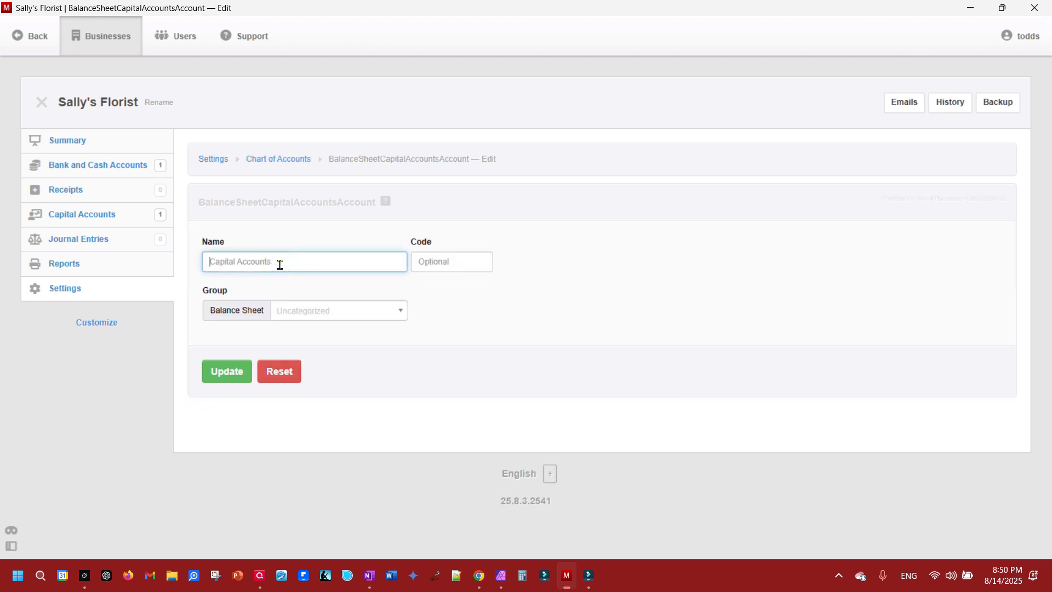
{"action": "type", "text": "Owner's Equity"}
{"action": "left_click", "coordinate": [230, 380]}
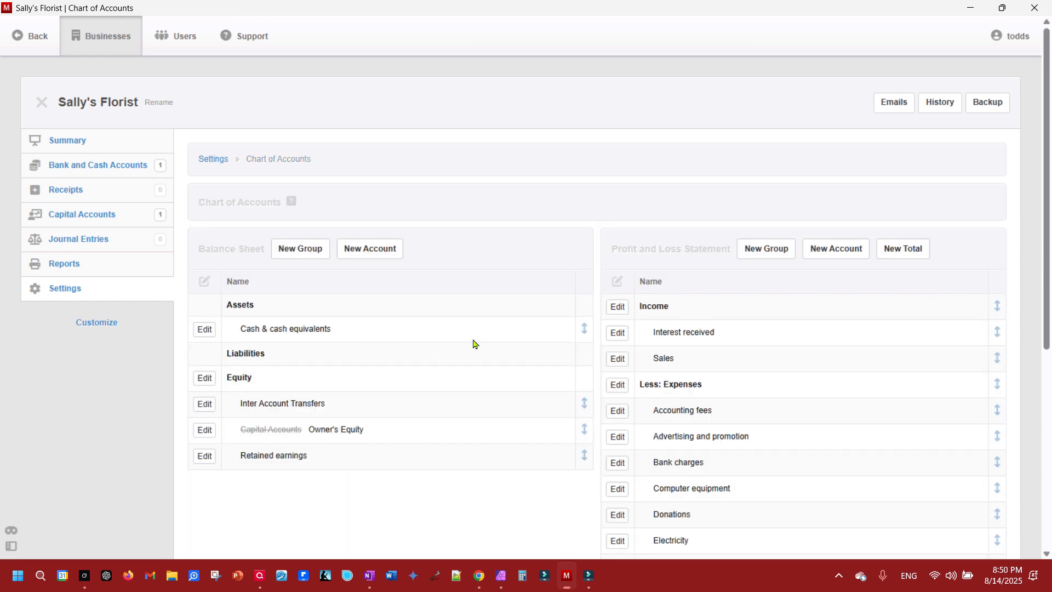
{"action": "left_click_drag", "start_coordinate": [240, 432], "coordinate": [305, 436]}
{"action": "left_click", "coordinate": [385, 435]}
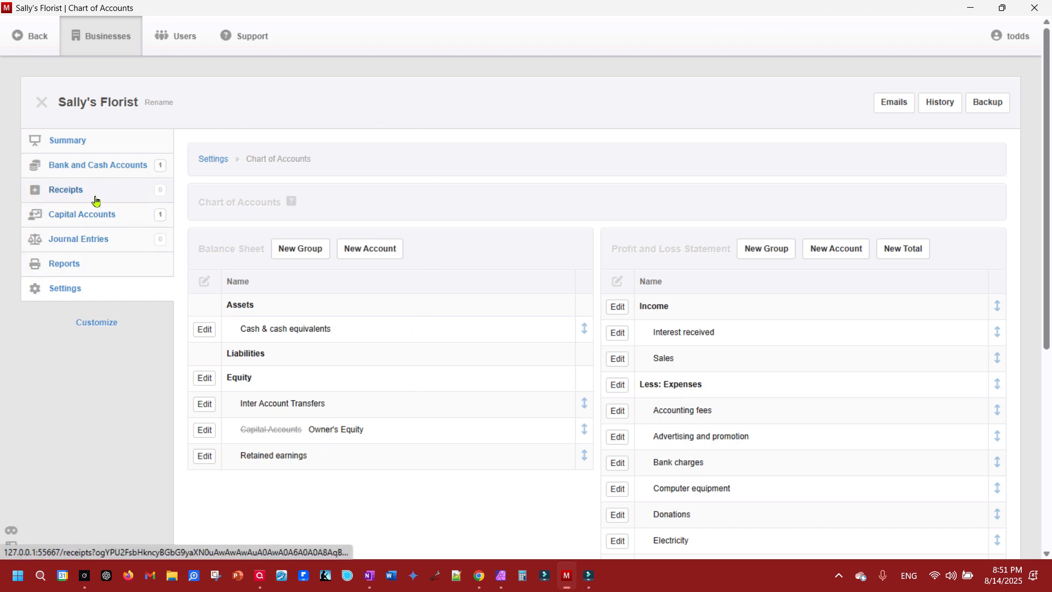
- Start a receipt from the owner into the owner's bank account, described 'Owner's Contribution'
{"action": "left_click", "coordinate": [71, 190]}
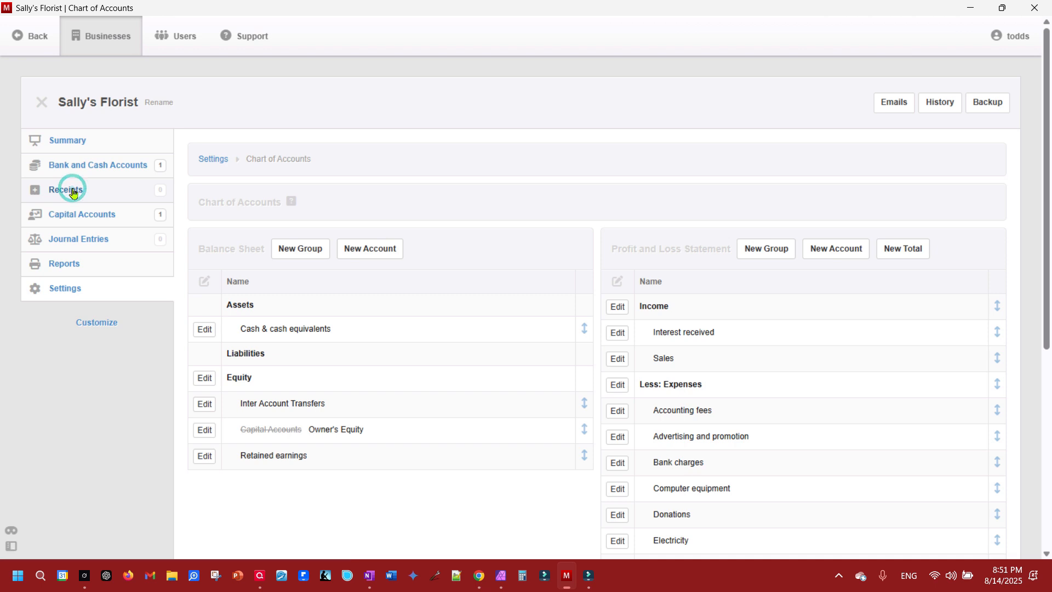
{"action": "left_click", "coordinate": [294, 165]}
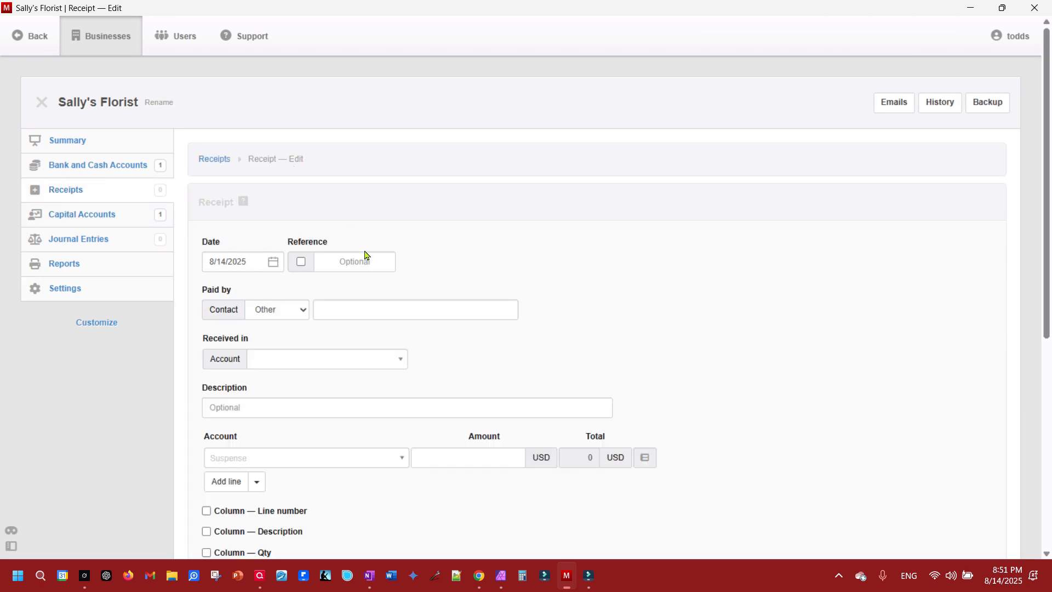
{"action": "left_click", "coordinate": [338, 309]}
{"action": "type", "text": "S"}
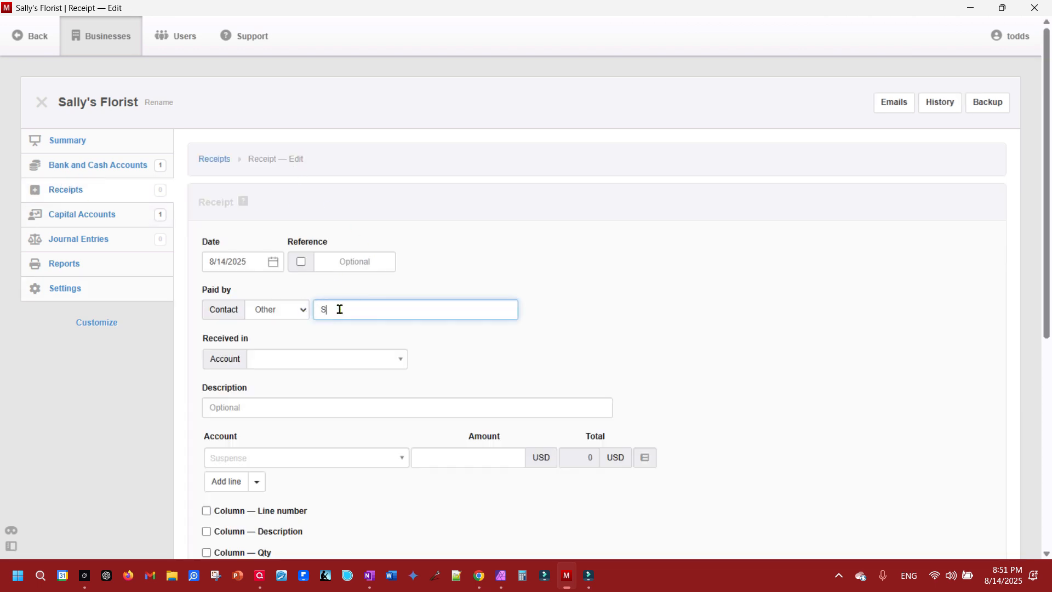
{"action": "type", "text": "ally"}
{"action": "left_click", "coordinate": [311, 361]}
{"action": "left_click", "coordinate": [305, 401]}
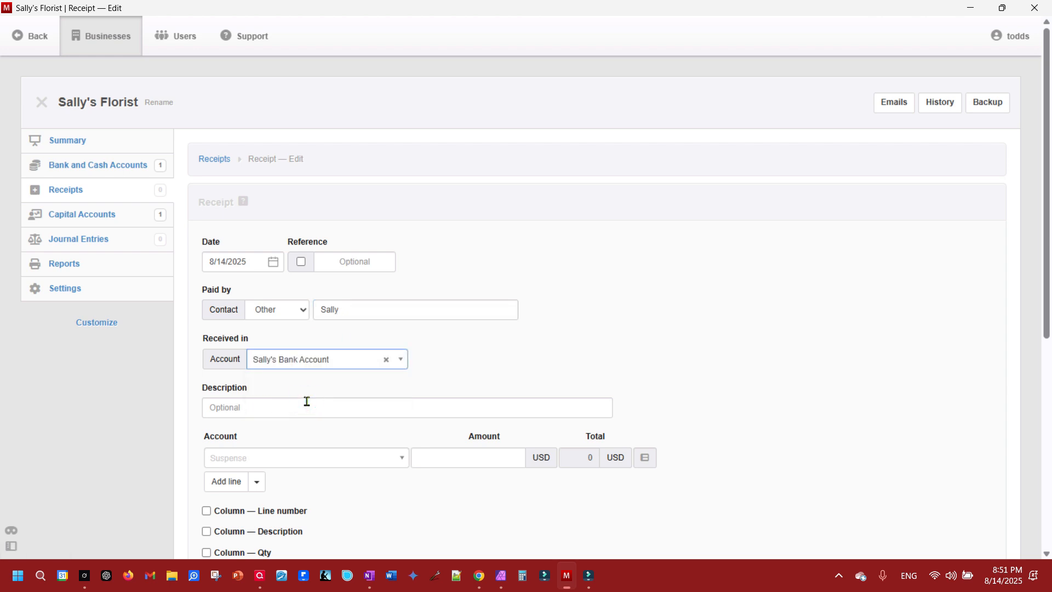
{"action": "left_click", "coordinate": [299, 409]}
{"action": "type", "text": "Owner's "}
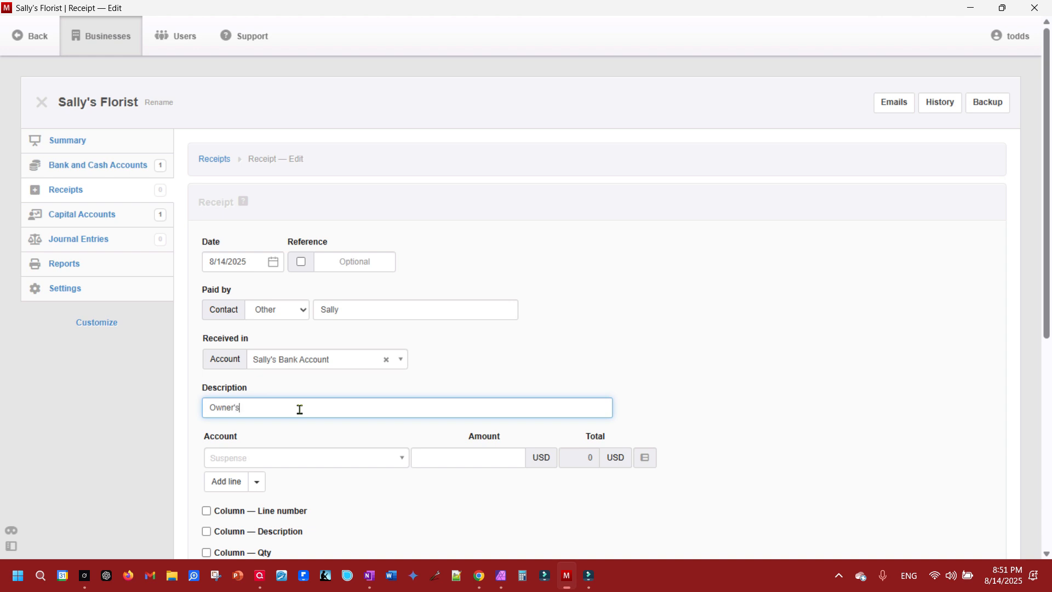
{"action": "type", "text": "Contribution"}
- Post the receipt line to Owner's Equity, the owner's capital account, Funds contributed, for 5000, and save
{"action": "left_click", "coordinate": [301, 463]}
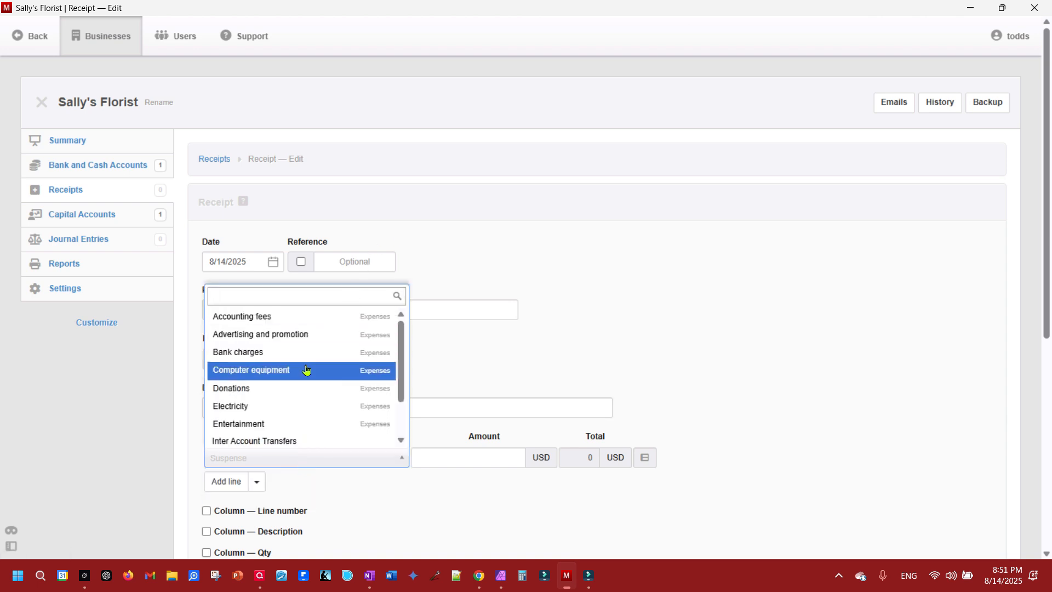
{"action": "scroll", "coordinate": [292, 404], "scroll_direction": "down", "scroll_amount": 3}
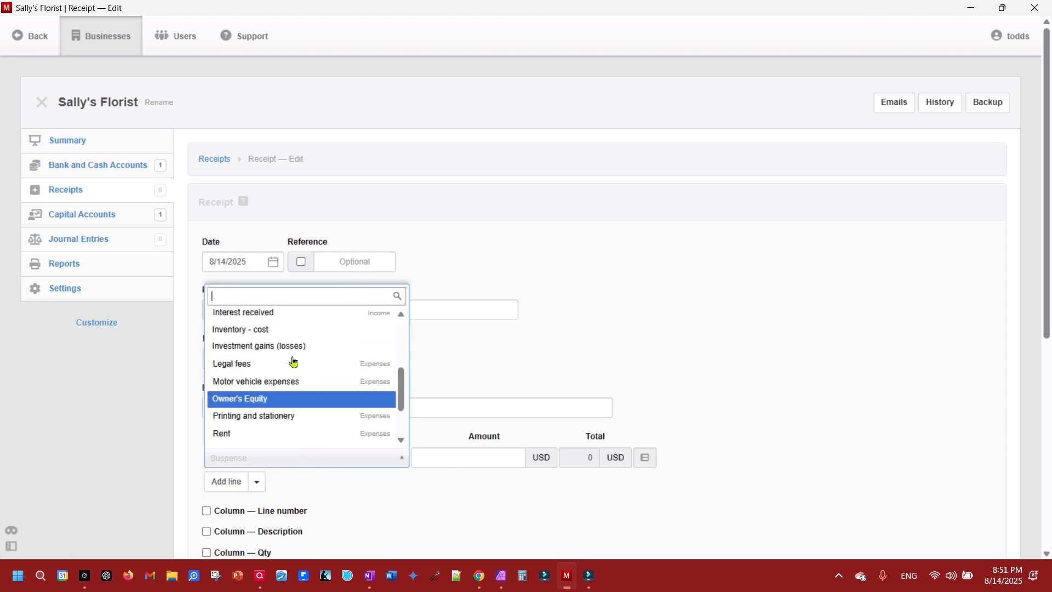
{"action": "left_click", "coordinate": [265, 400]}
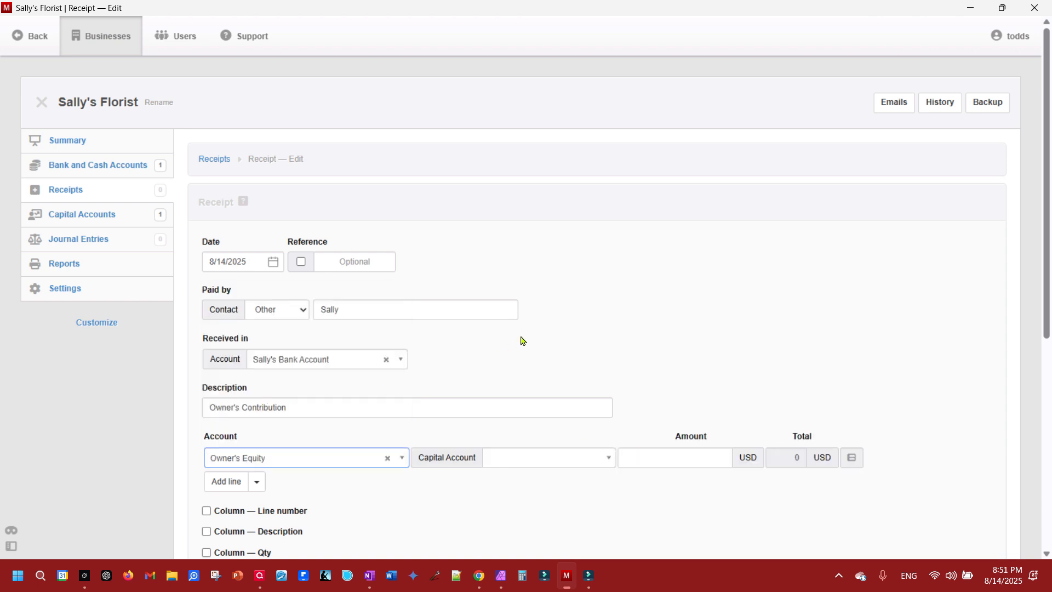
{"action": "left_click", "coordinate": [524, 461]}
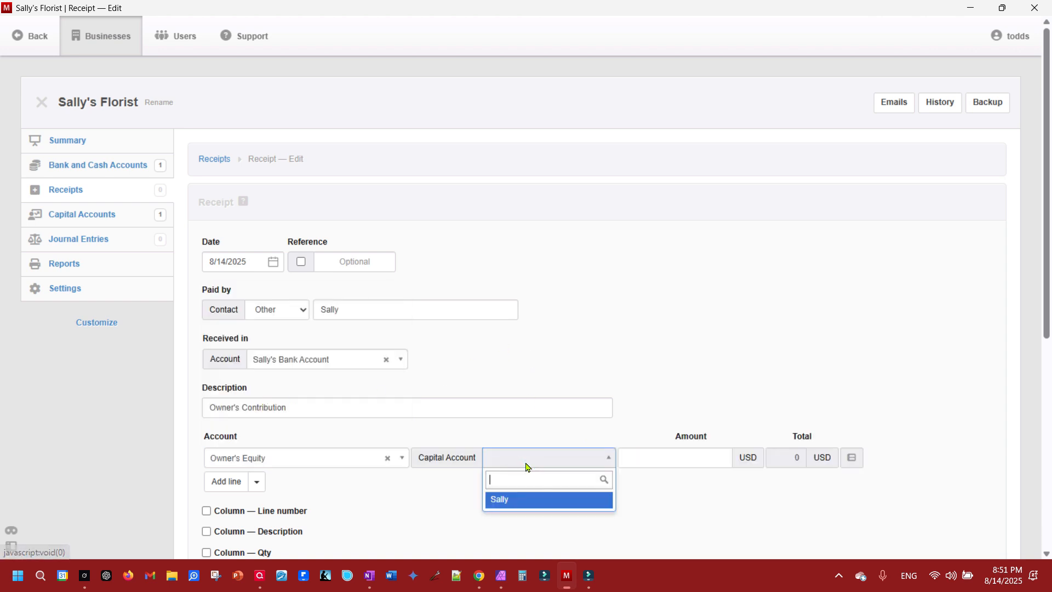
{"action": "left_click", "coordinate": [506, 499]}
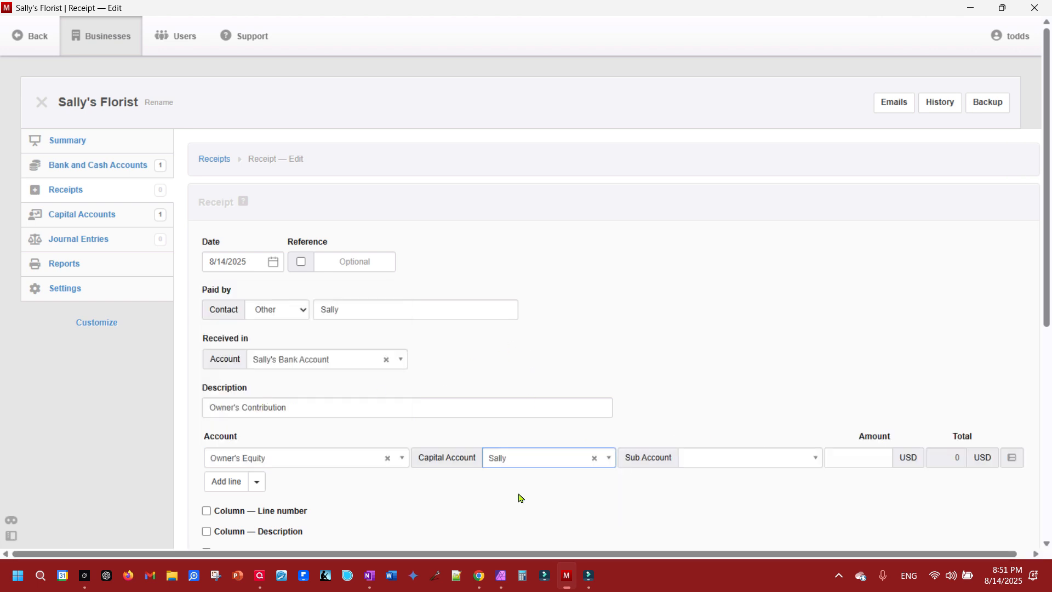
{"action": "left_click", "coordinate": [724, 461]}
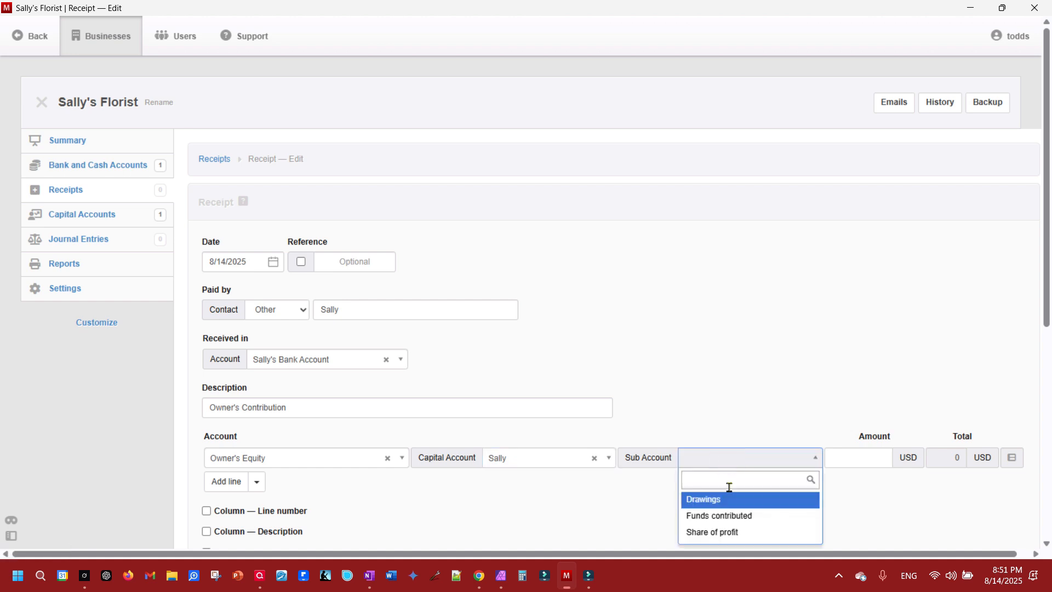
{"action": "left_click", "coordinate": [725, 517]}
{"action": "left_click", "coordinate": [842, 458]}
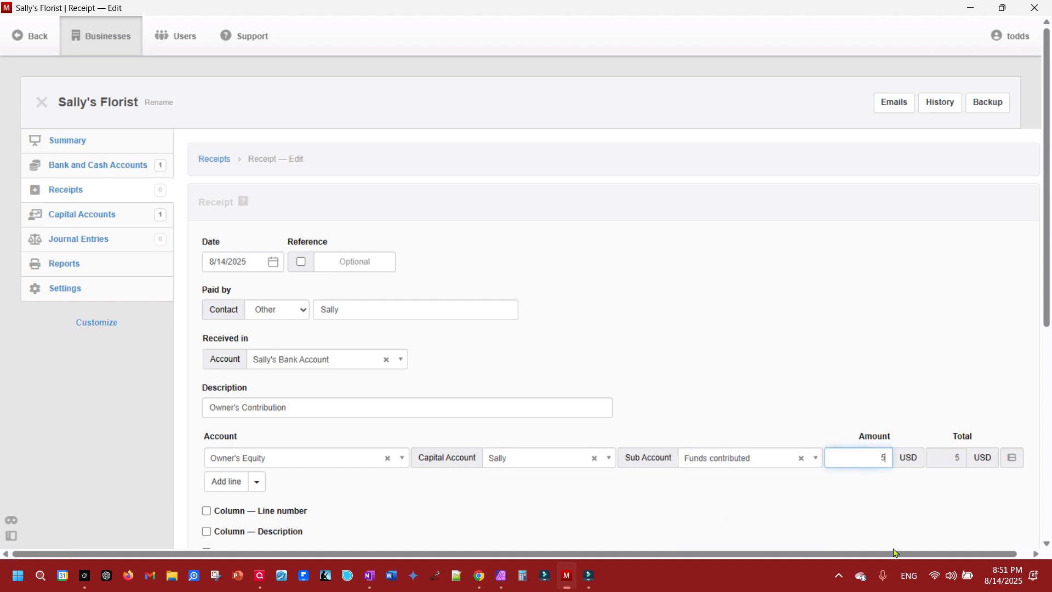
{"action": "type", "text": "5000"}
{"action": "scroll", "coordinate": [769, 408], "scroll_direction": "down", "scroll_amount": 4}
{"action": "scroll", "coordinate": [770, 407], "scroll_direction": "down", "scroll_amount": 1}
{"action": "left_click", "coordinate": [239, 492]}
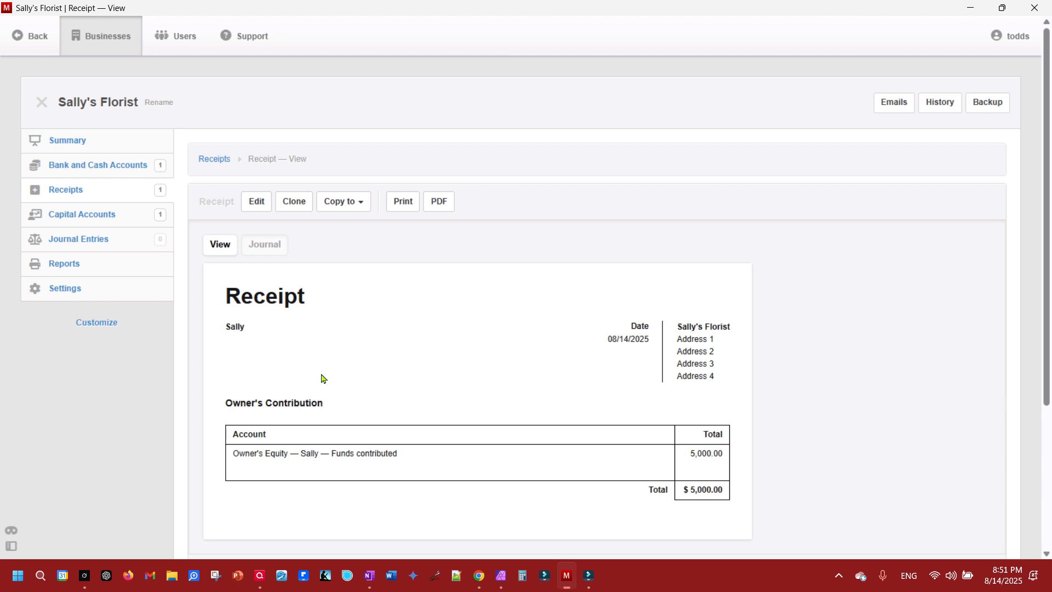
- Review the receipt's sub account options unchanged, then view Capital Accounts showing -$5,000.00
{"action": "left_click", "coordinate": [259, 202]}
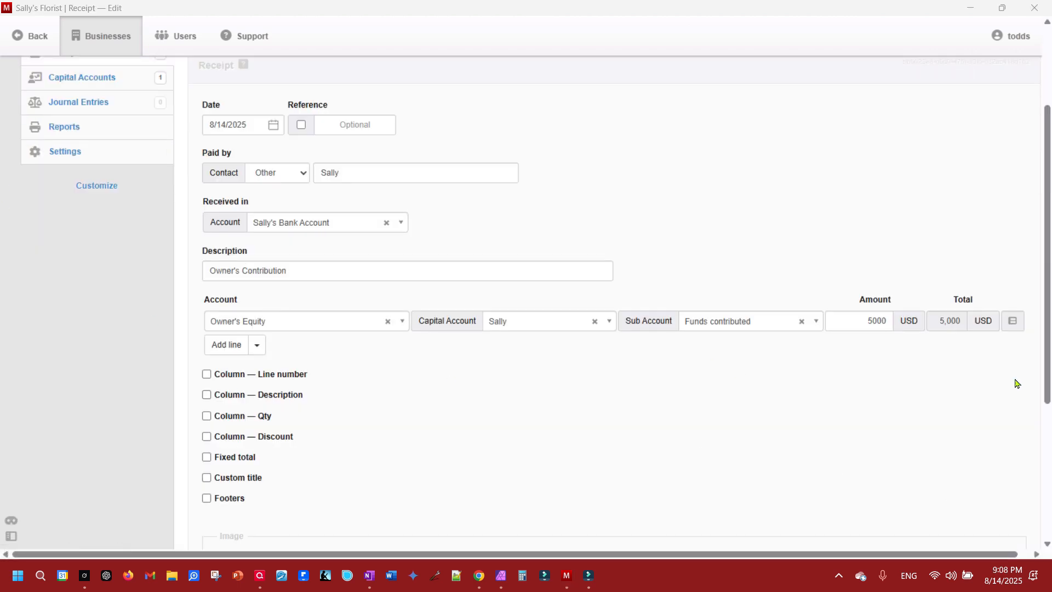
{"action": "left_click", "coordinate": [746, 328]}
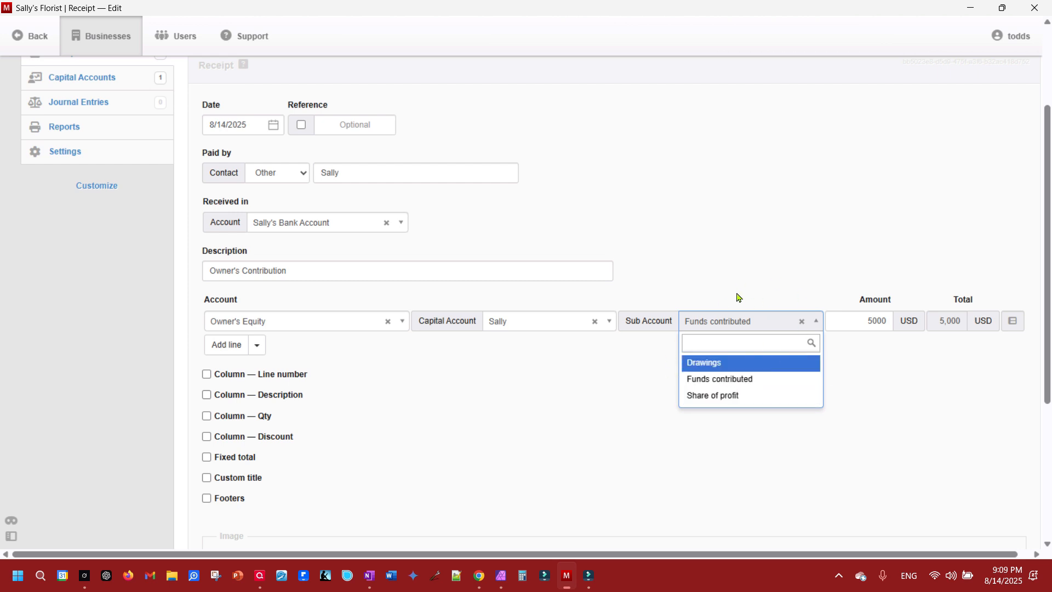
{"action": "left_click", "coordinate": [703, 226]}
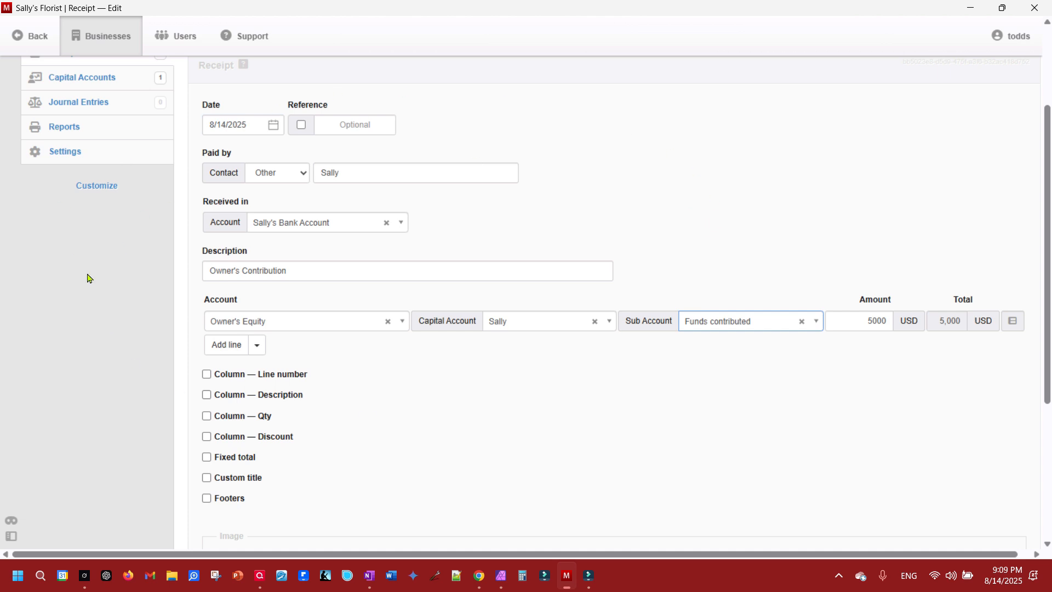
{"action": "left_click", "coordinate": [227, 116]}
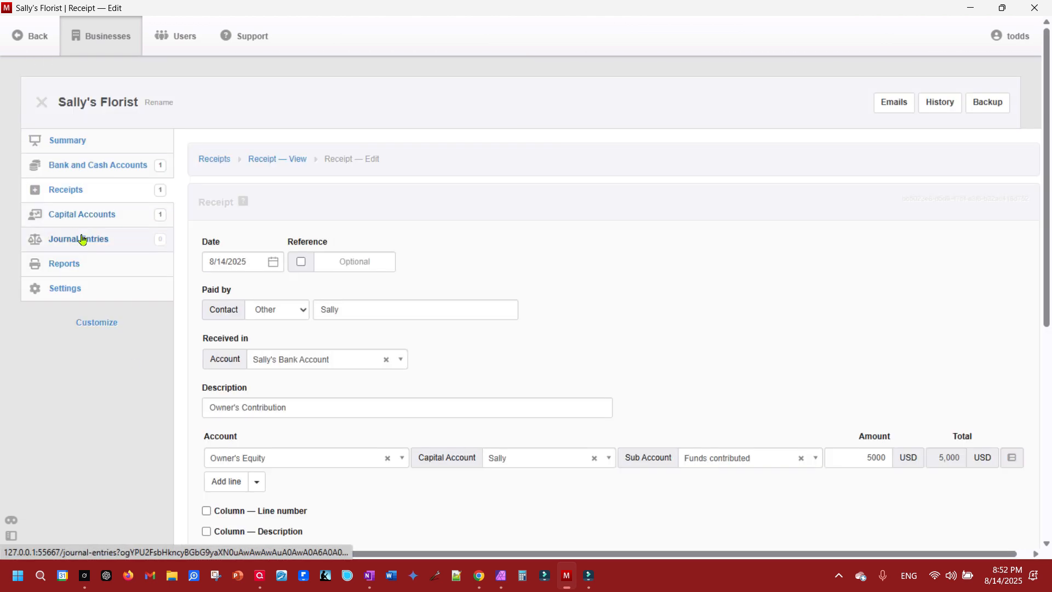
{"action": "left_click", "coordinate": [77, 216]}
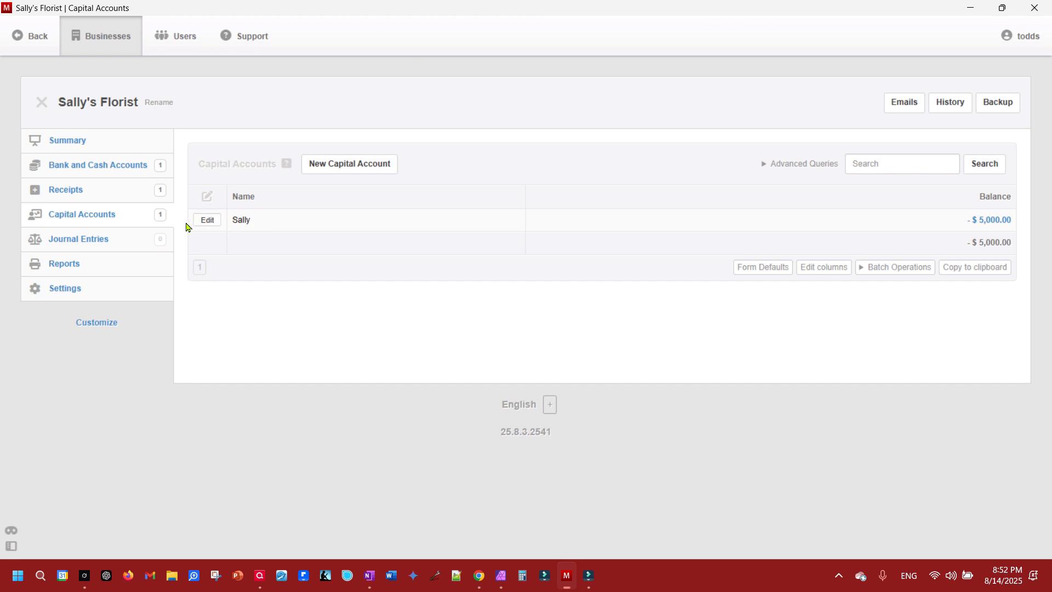
- View the Bank and Cash Accounts list with Sally's Bank Account at $5,000.00
{"action": "left_click", "coordinate": [110, 165]}
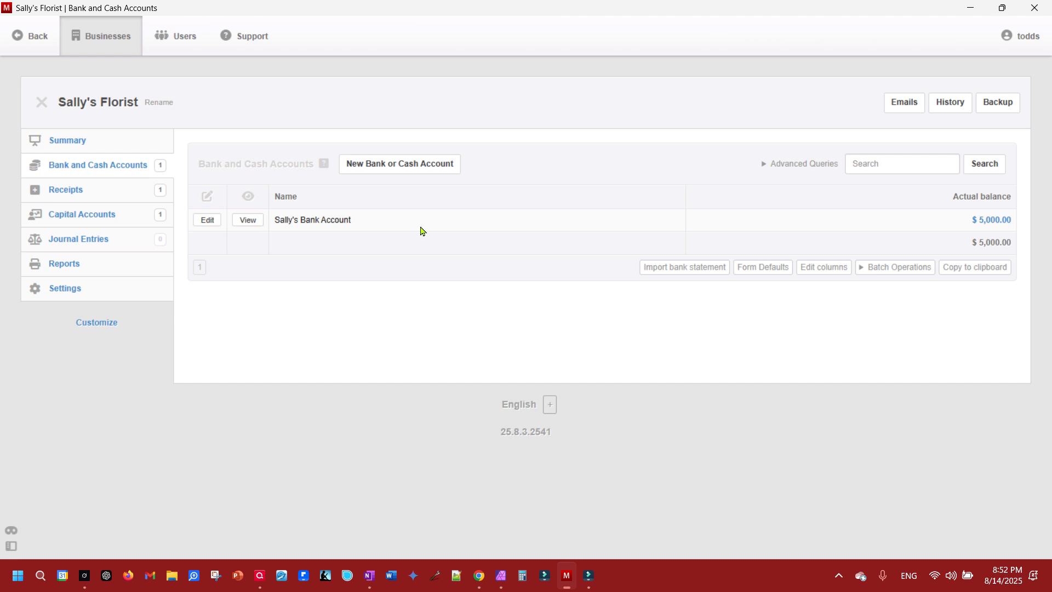
- Review the Summary: assets and owner's equity at $5,000.00, liabilities at $0.00
{"action": "left_click", "coordinate": [77, 142]}
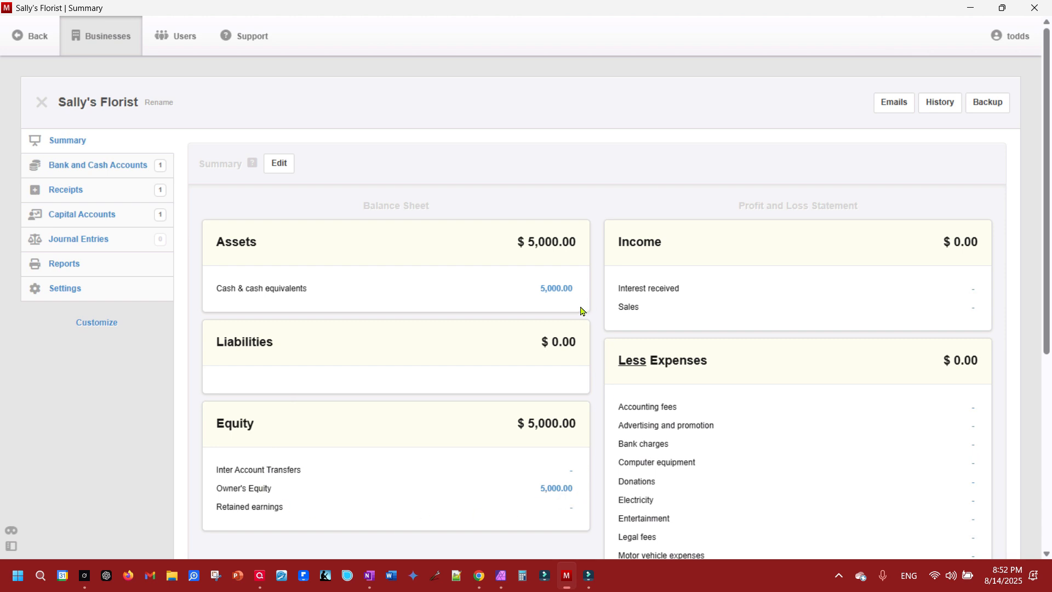
{"action": "scroll", "coordinate": [884, 319], "scroll_direction": "down", "scroll_amount": 5}
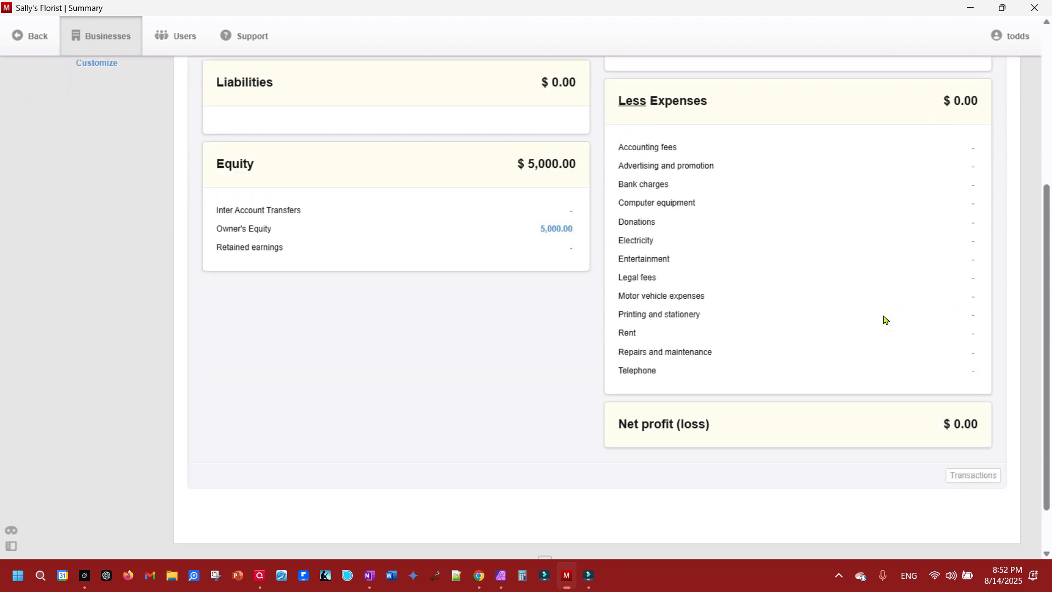
{"action": "scroll", "coordinate": [883, 320], "scroll_direction": "up", "scroll_amount": 4}
{"action": "scroll", "coordinate": [883, 319], "scroll_direction": "up", "scroll_amount": 1}
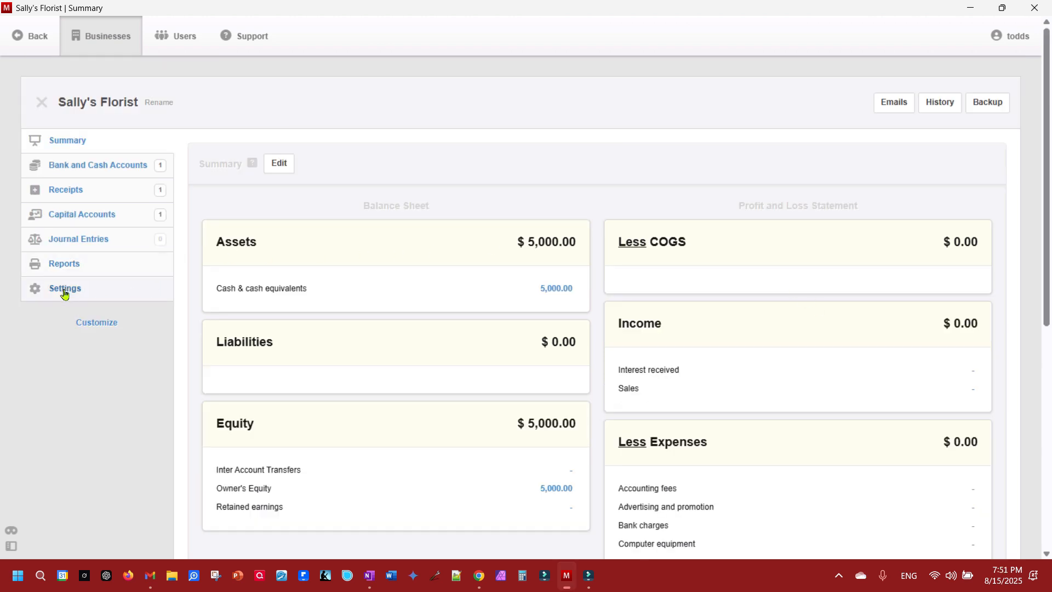
{"action": "left_click", "coordinate": [64, 292]}
- Add a 'Credit Cards' bank-and-cash control account grouped under Liabilities, then check the Summary
{"action": "left_click", "coordinate": [809, 331]}
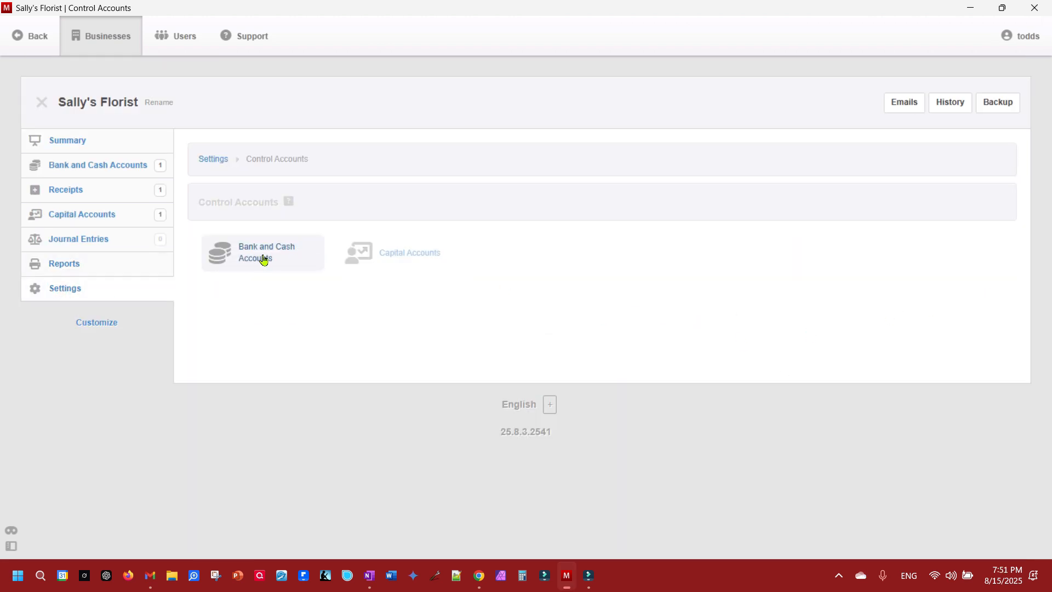
{"action": "left_click", "coordinate": [257, 260]}
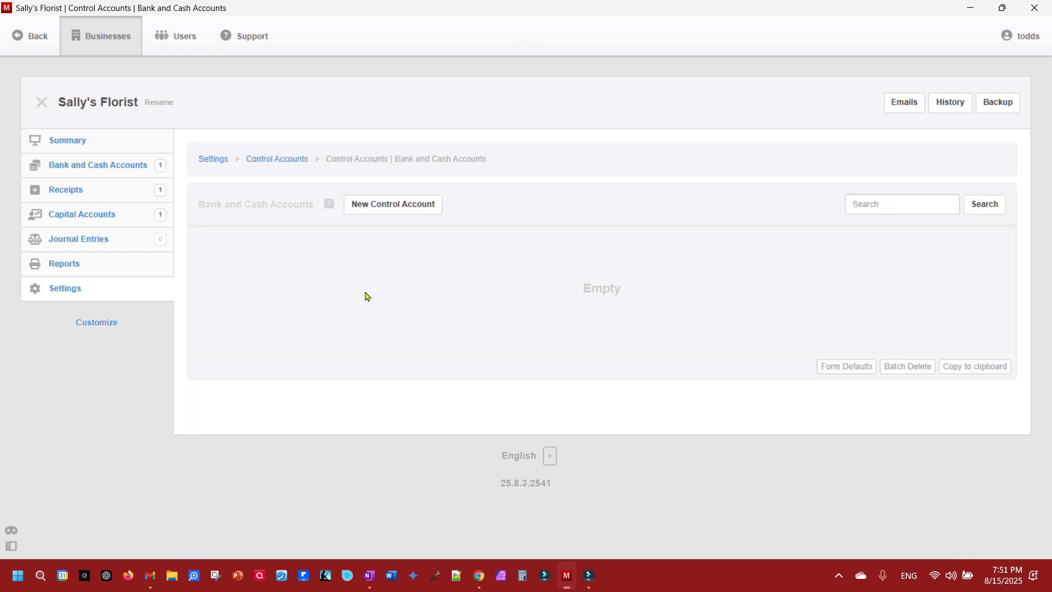
{"action": "left_click", "coordinate": [393, 204]}
{"action": "left_click", "coordinate": [318, 263]}
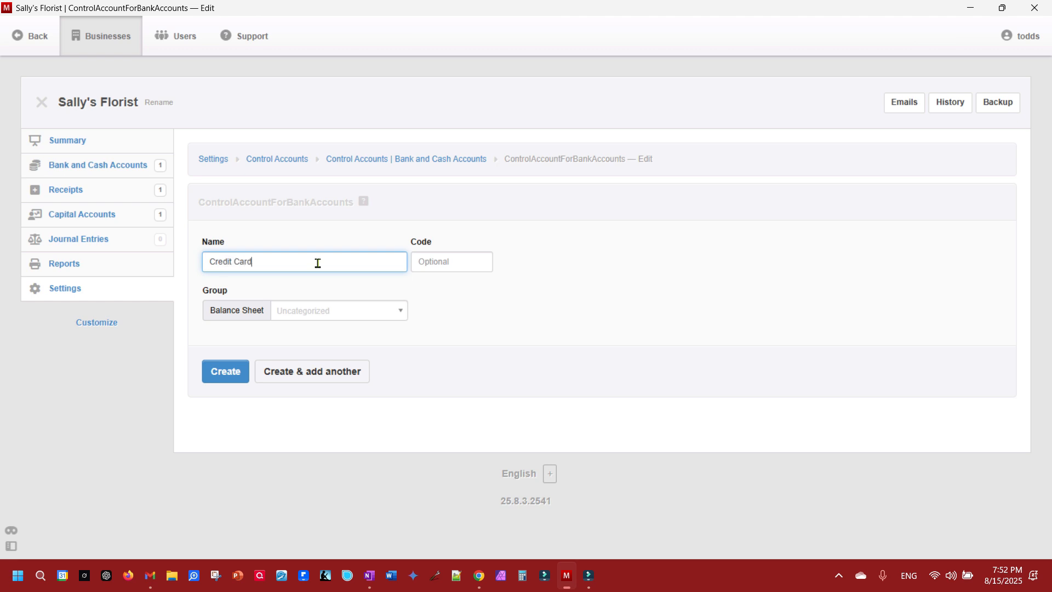
{"action": "type", "text": "Credit Cards"}
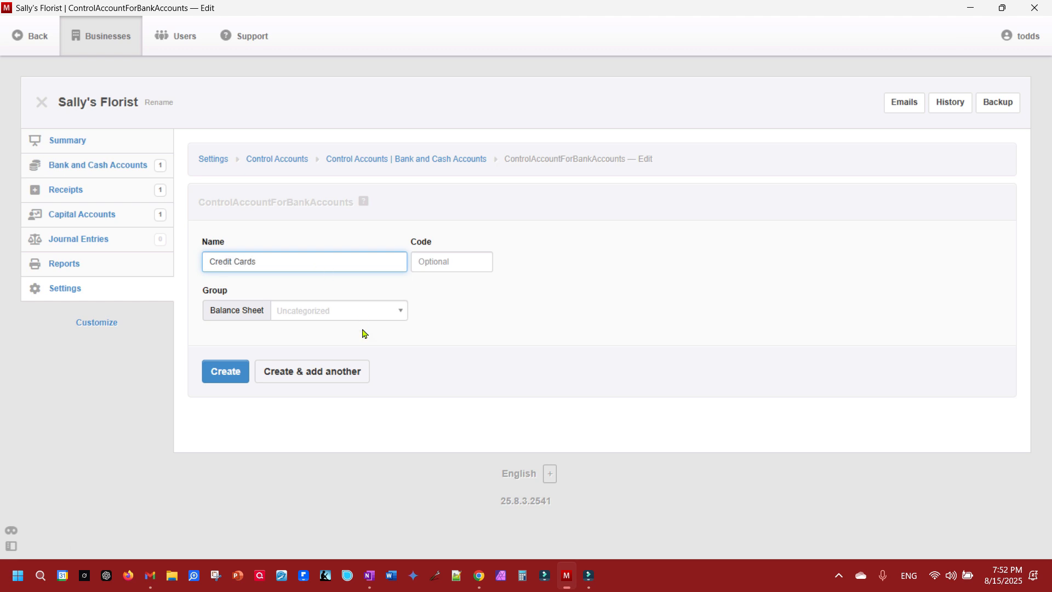
{"action": "left_click", "coordinate": [339, 312]}
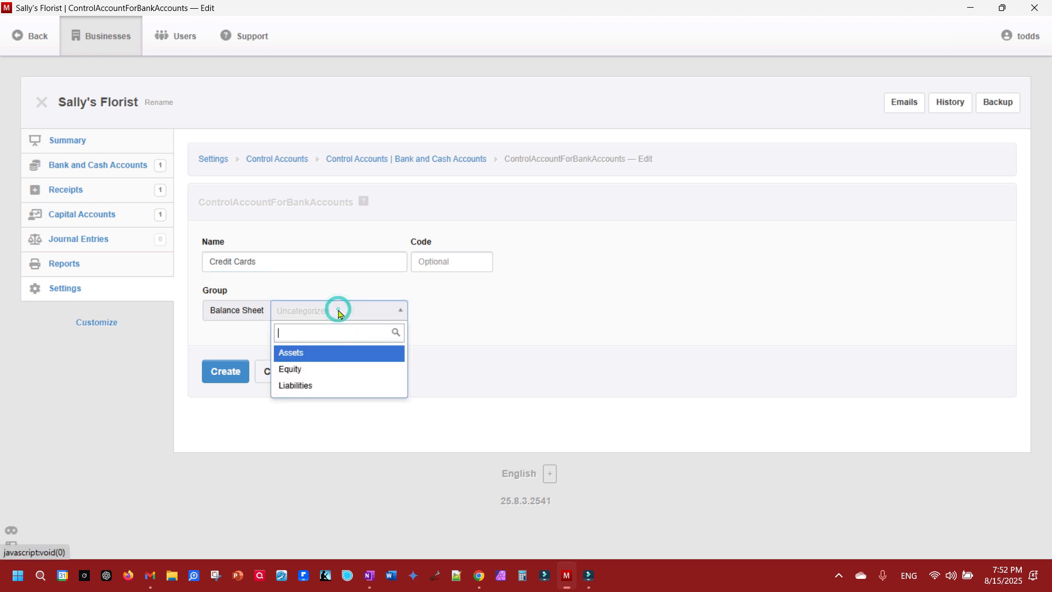
{"action": "left_click", "coordinate": [308, 391]}
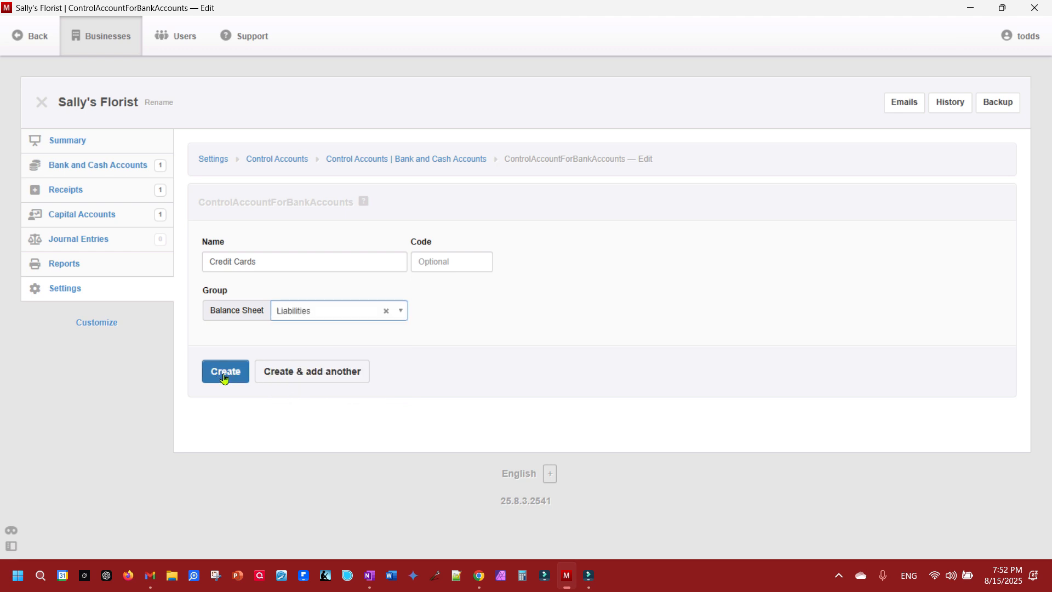
{"action": "left_click", "coordinate": [226, 371]}
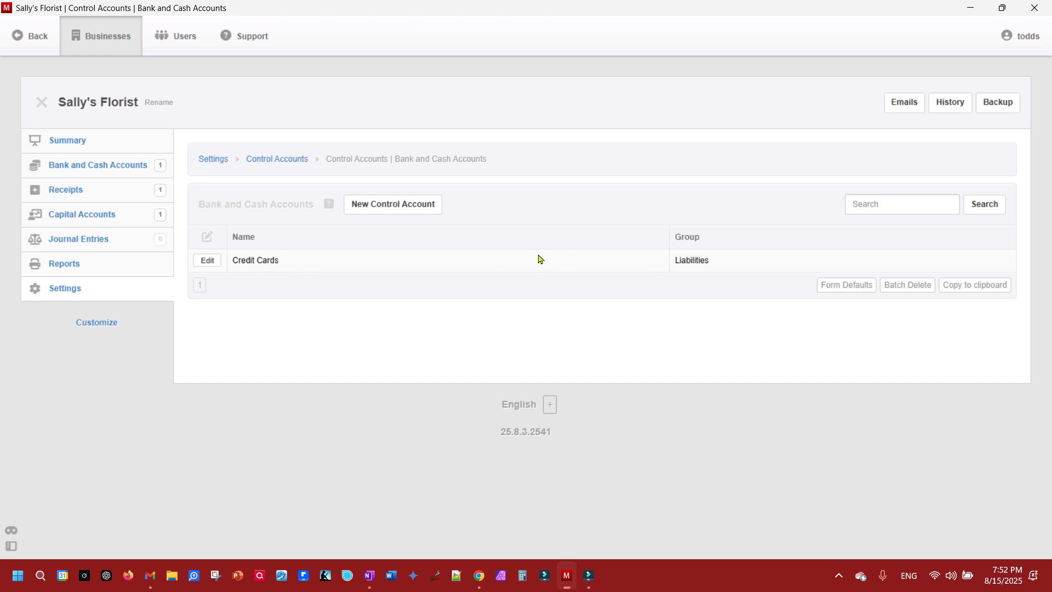
{"action": "left_click", "coordinate": [69, 142]}
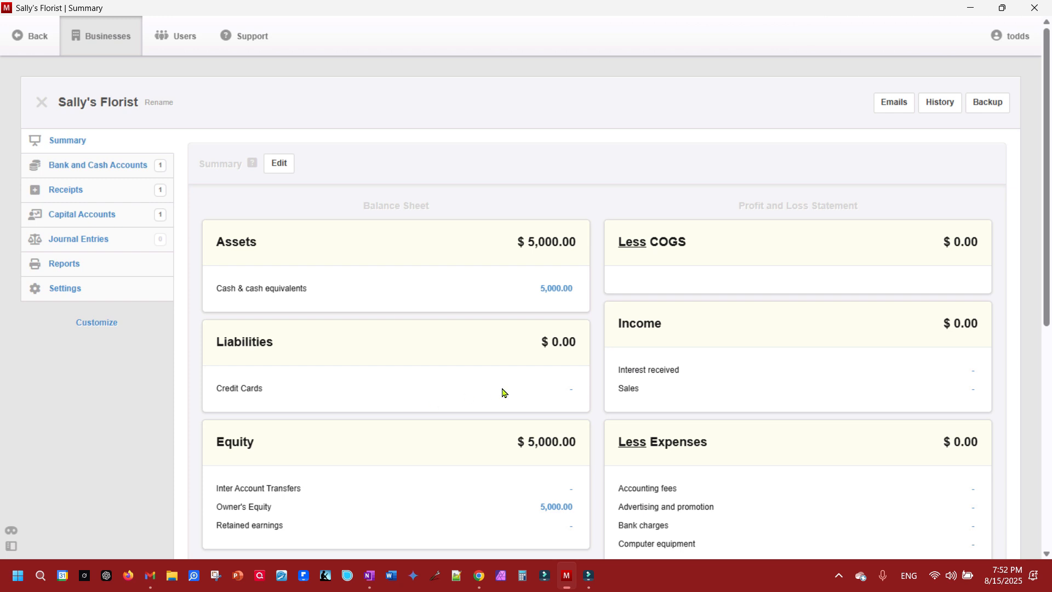
- Create the bank account 'Sally's Visa' with Credit Cards as its control account
{"action": "left_click", "coordinate": [105, 168]}
{"action": "left_click", "coordinate": [389, 165]}
{"action": "left_click", "coordinate": [248, 261]}
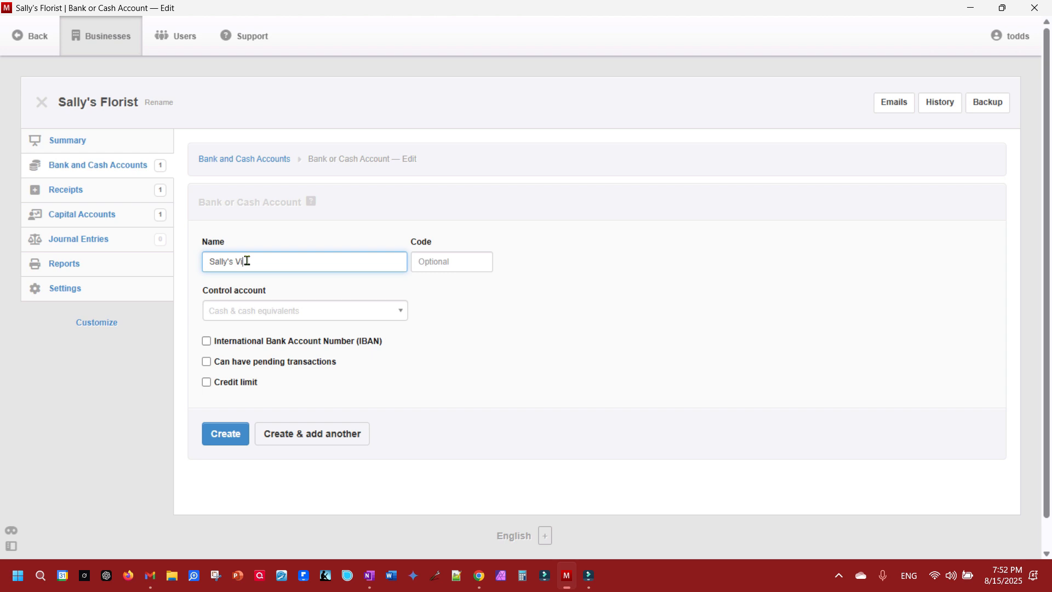
{"action": "left_click", "coordinate": [271, 312]}
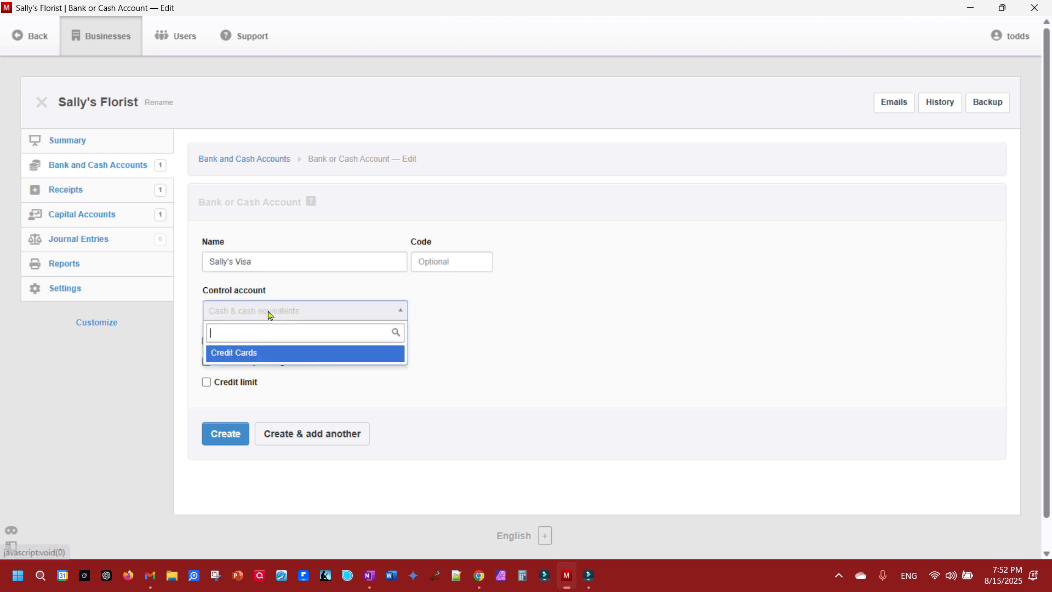
{"action": "left_click", "coordinate": [249, 355]}
{"action": "left_click", "coordinate": [225, 441]}
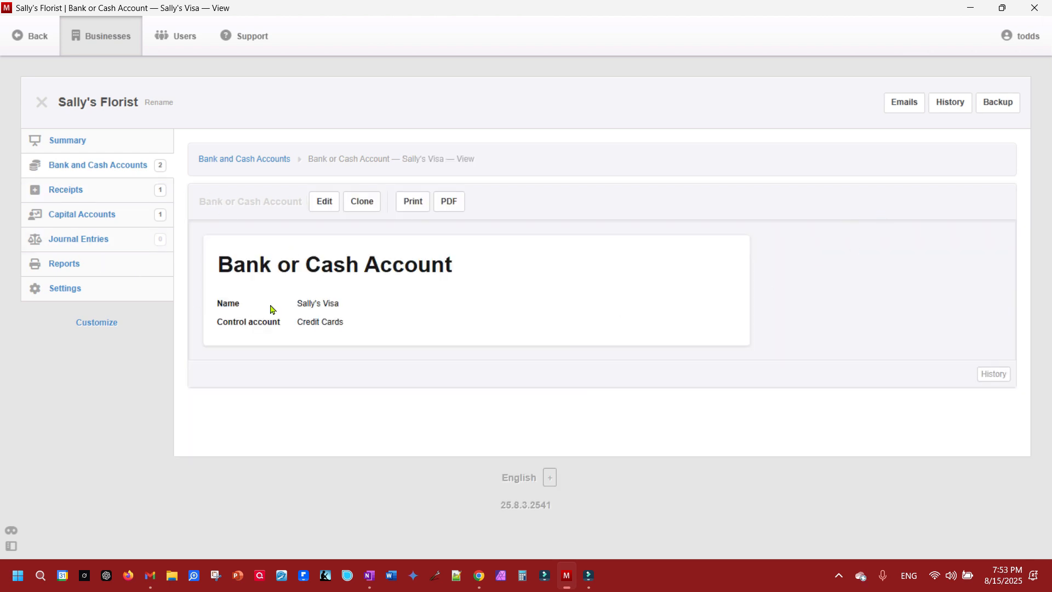
- Confirm Sally's Visa shows $0.00 beside Sally's Bank Account, then go to Settings
{"action": "left_click", "coordinate": [93, 165]}
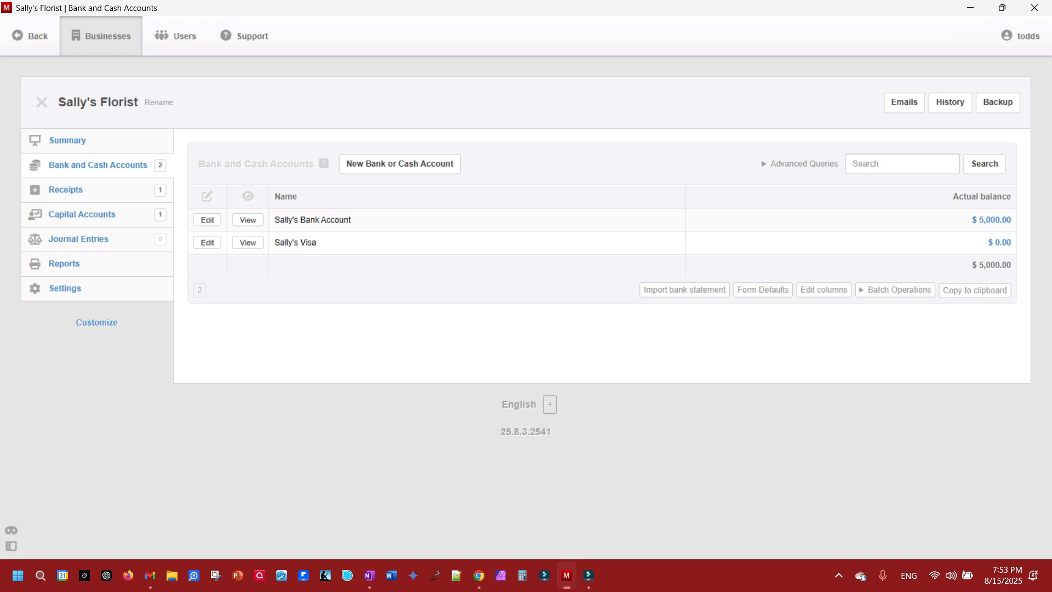
{"action": "left_click", "coordinate": [70, 289]}
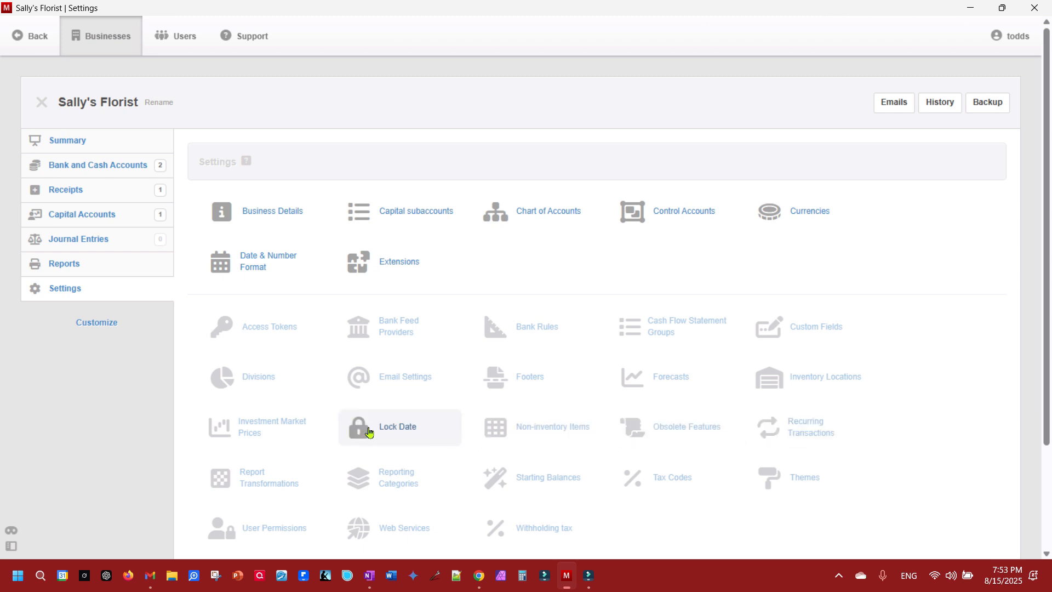
- Give Sally's Visa a -50 cleared starting balance and view the Summary showing Credit Cards $50.00
{"action": "left_click", "coordinate": [554, 491]}
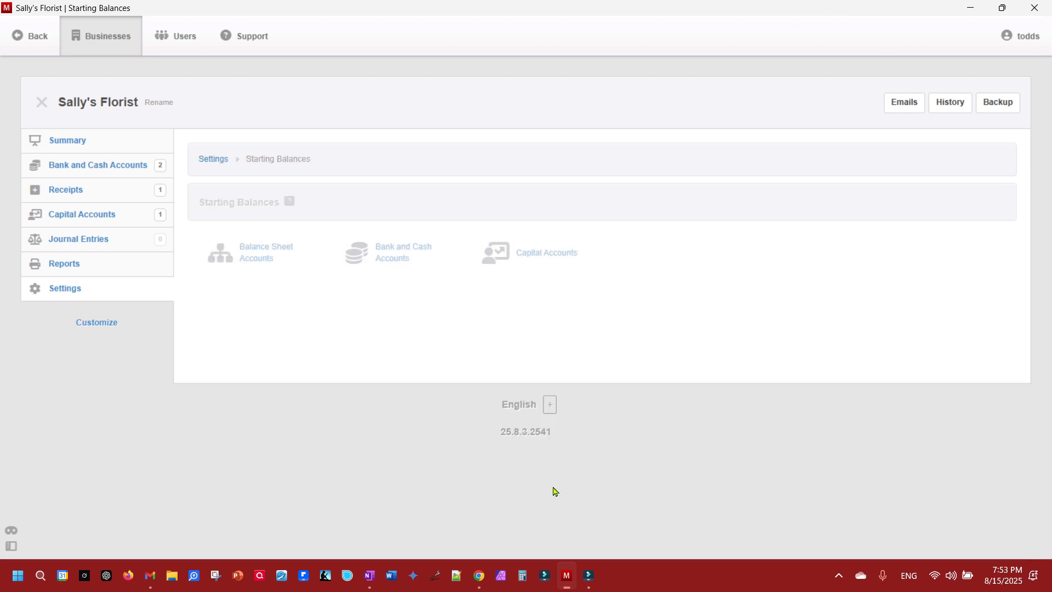
{"action": "left_click", "coordinate": [402, 263]}
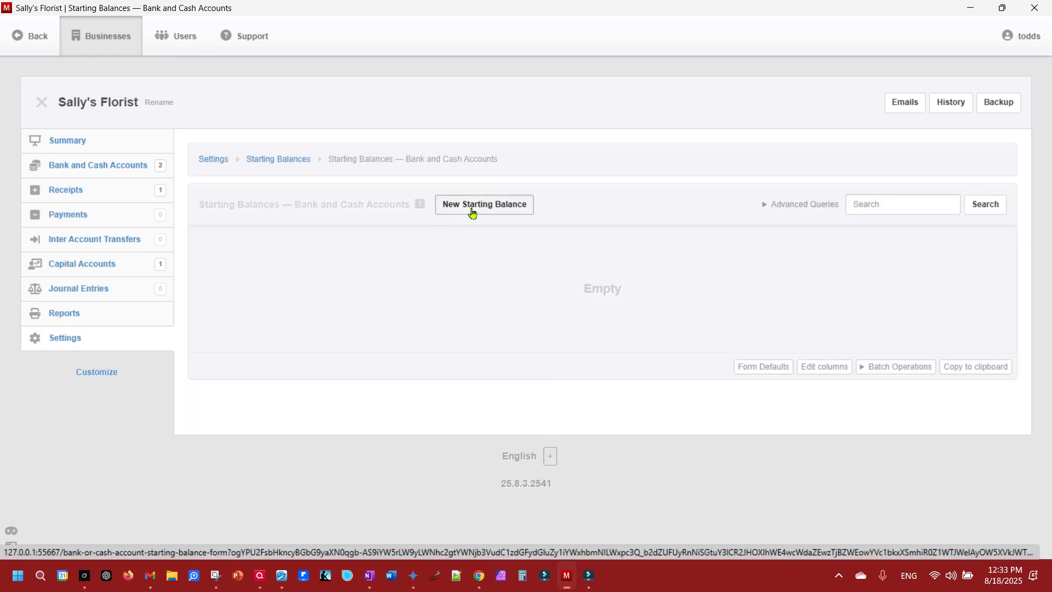
{"action": "left_click", "coordinate": [473, 213]}
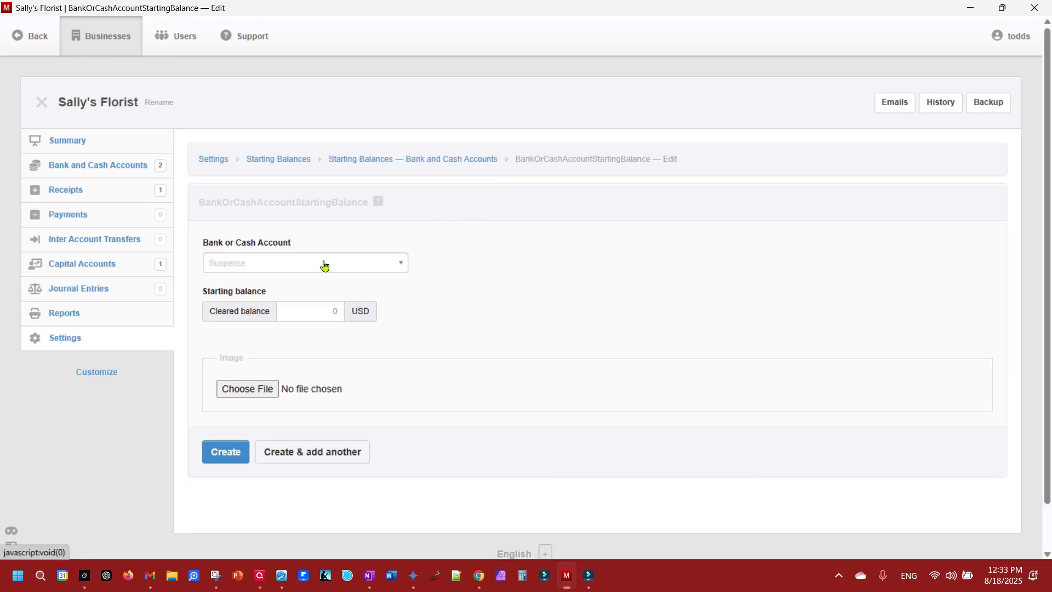
{"action": "left_click", "coordinate": [323, 266]}
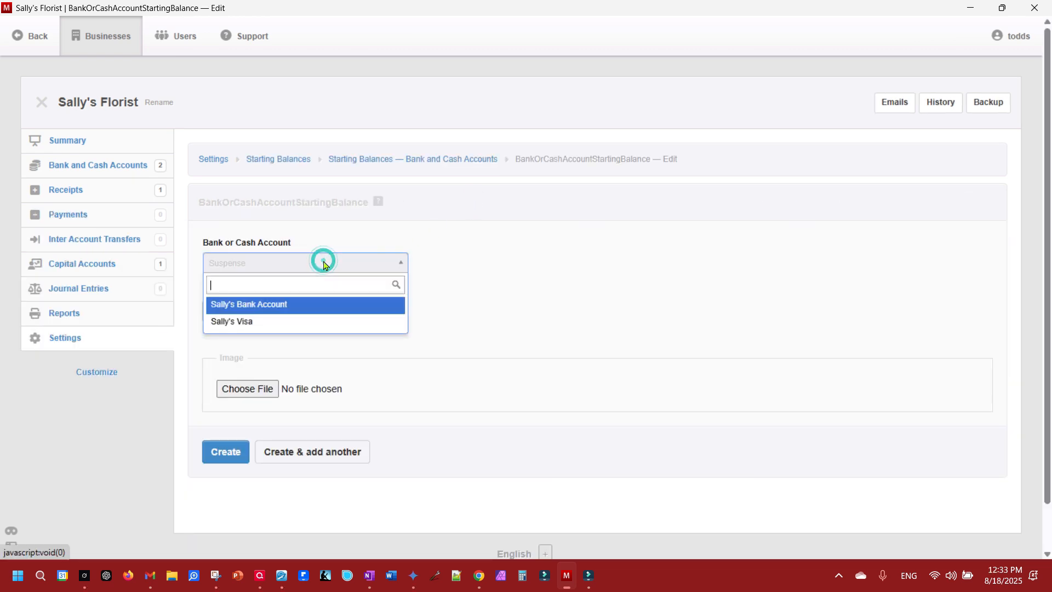
{"action": "left_click", "coordinate": [248, 327]}
{"action": "left_click", "coordinate": [300, 312]}
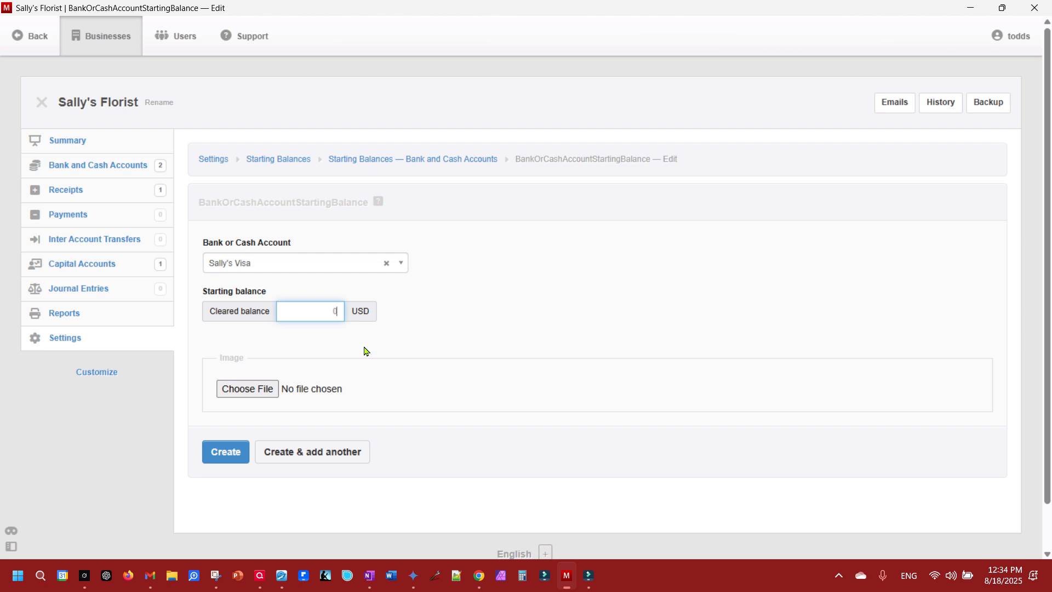
{"action": "key", "text": "BackSpace"}
{"action": "type", "text": "-5"}
{"action": "left_click", "coordinate": [246, 445]}
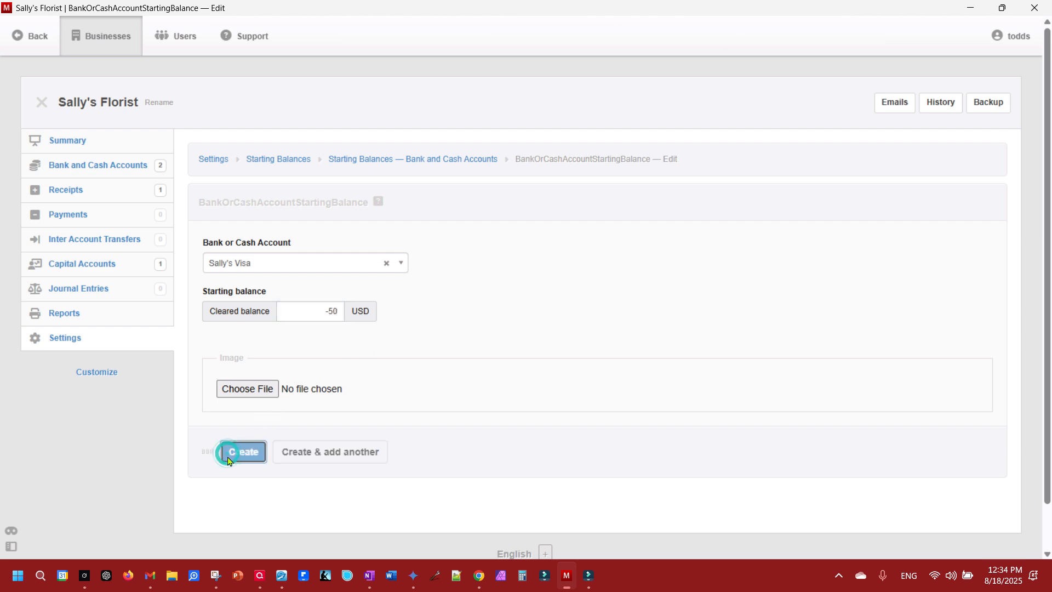
{"action": "left_click", "coordinate": [68, 141]}
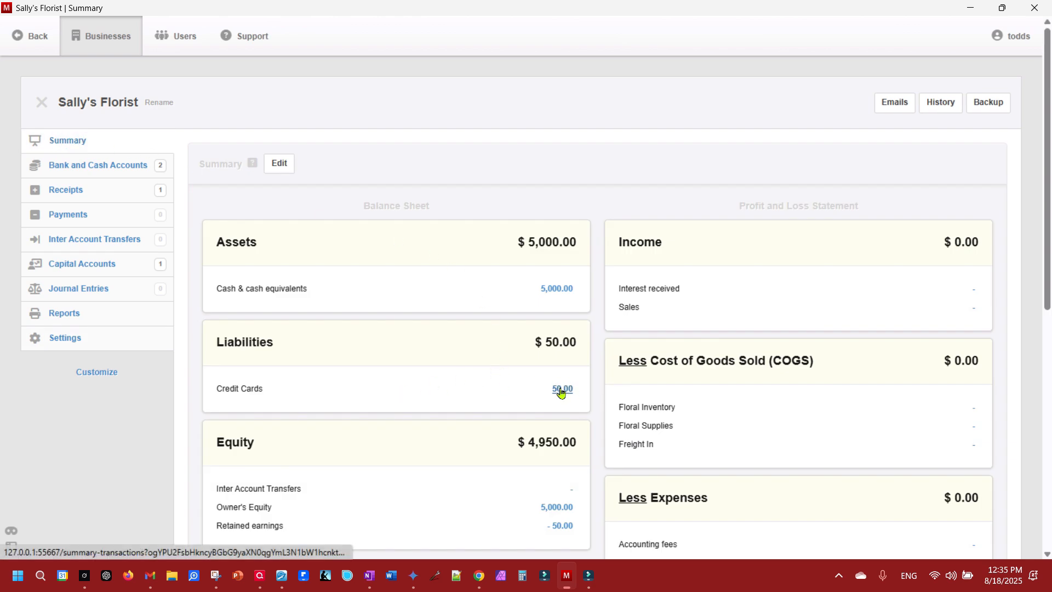
- Record a 50 USD transfer from Sally's Bank Account to Sally's Visa, then check the Summary
{"action": "left_click", "coordinate": [562, 391]}
{"action": "left_click", "coordinate": [931, 264]}
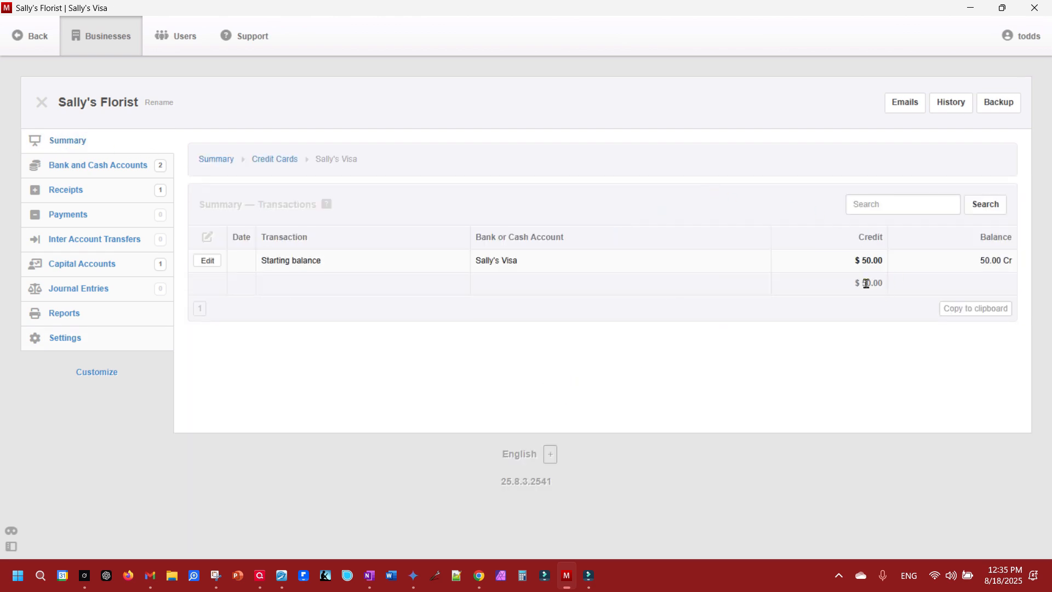
{"action": "left_click", "coordinate": [96, 239]}
{"action": "left_click", "coordinate": [416, 174]}
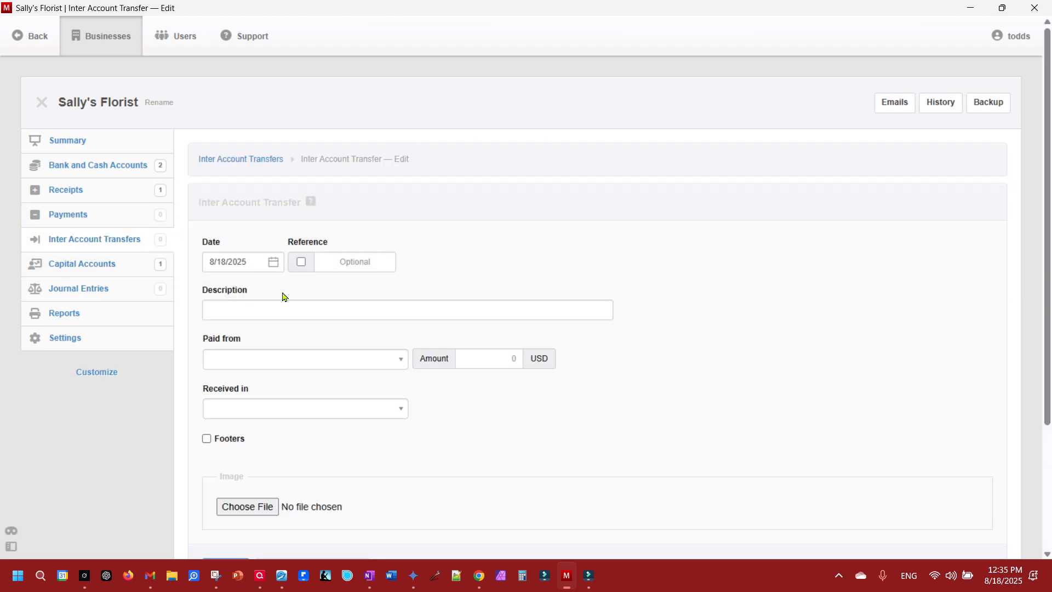
{"action": "left_click", "coordinate": [275, 362]}
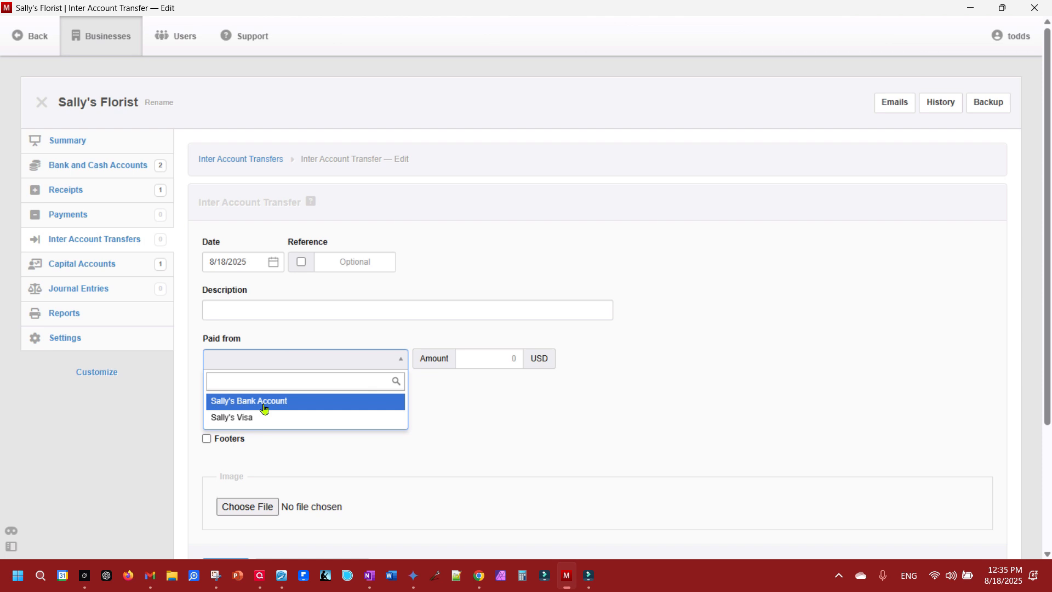
{"action": "left_click", "coordinate": [267, 406]}
{"action": "left_click", "coordinate": [267, 409]}
{"action": "left_click", "coordinate": [246, 468]}
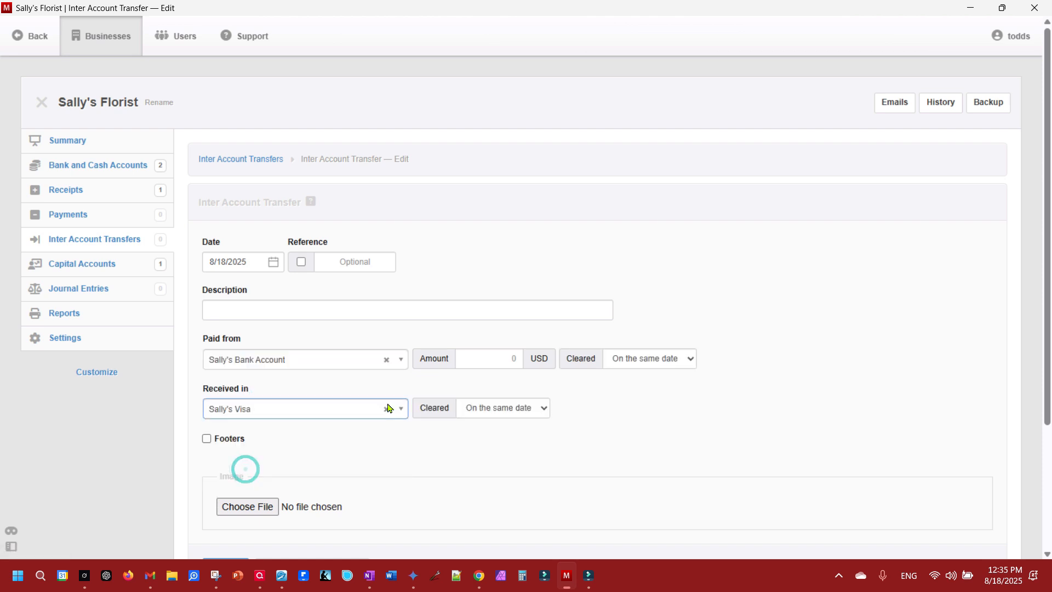
{"action": "left_click", "coordinate": [501, 357]}
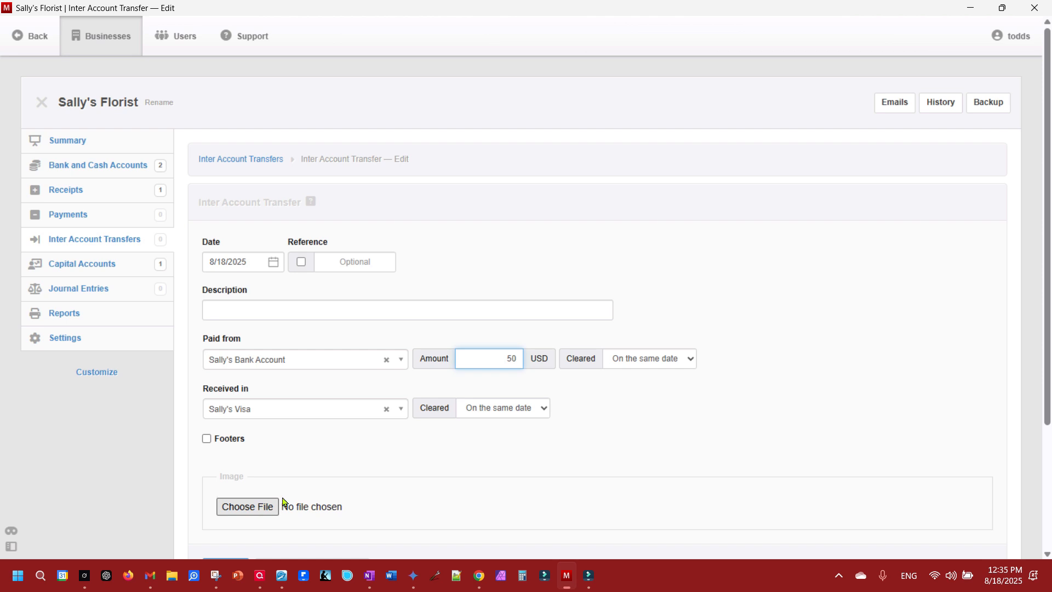
{"action": "scroll", "coordinate": [548, 351], "scroll_direction": "down", "scroll_amount": 3}
{"action": "left_click", "coordinate": [238, 409]}
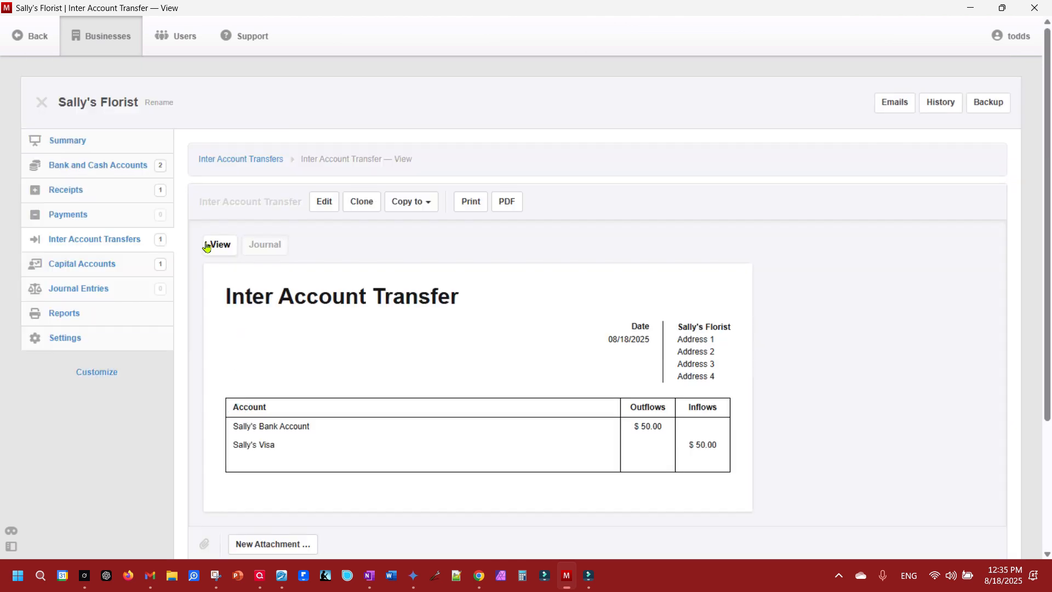
{"action": "left_click", "coordinate": [80, 141]}
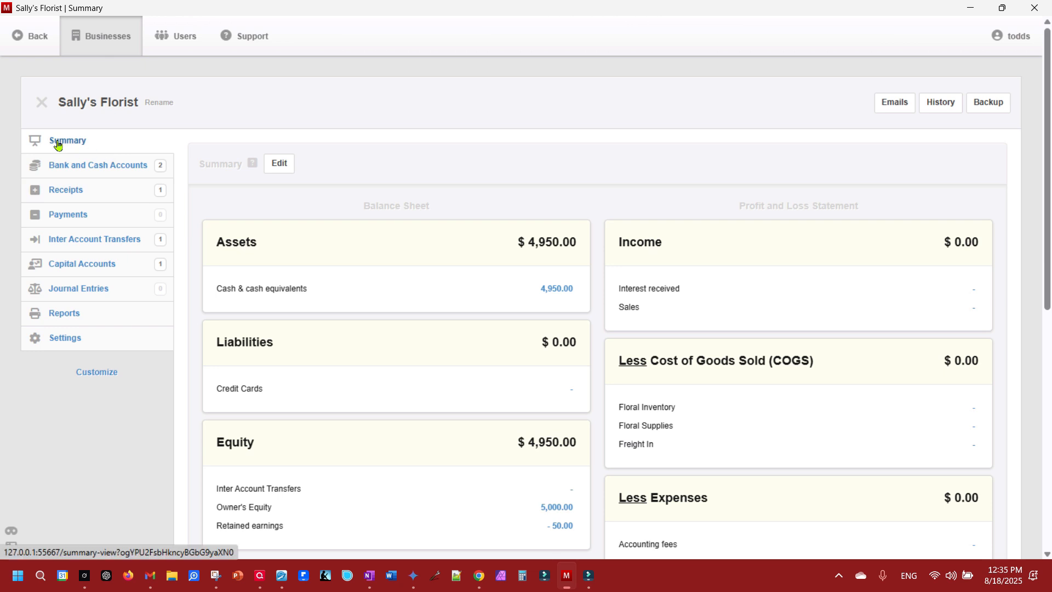
- Open the 50 USD transfer to Sally's Visa and bring up its delete confirmation, then leave it
{"action": "left_click", "coordinate": [70, 340]}
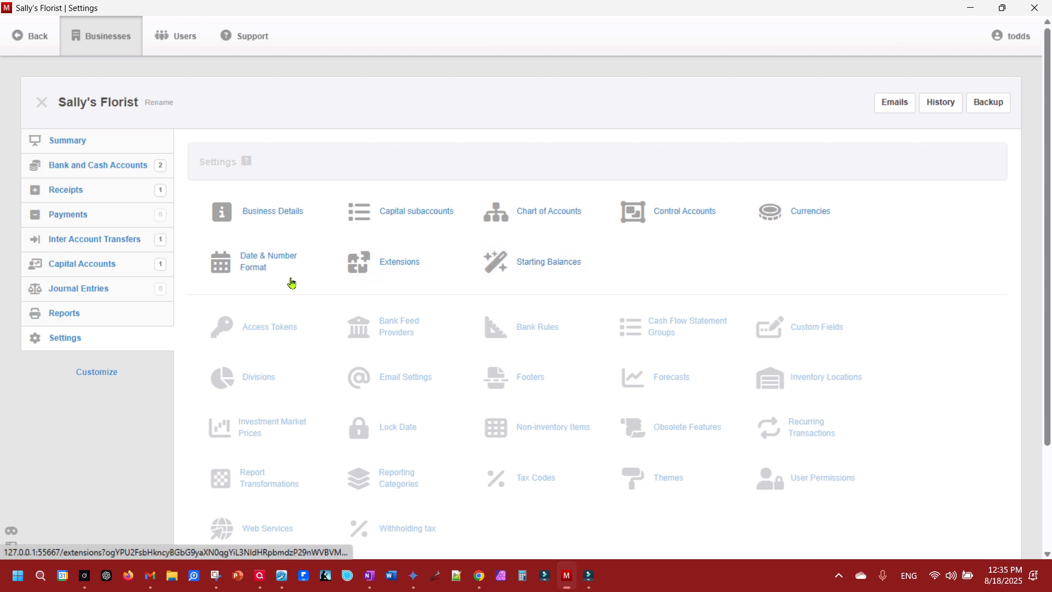
{"action": "left_click", "coordinate": [82, 241]}
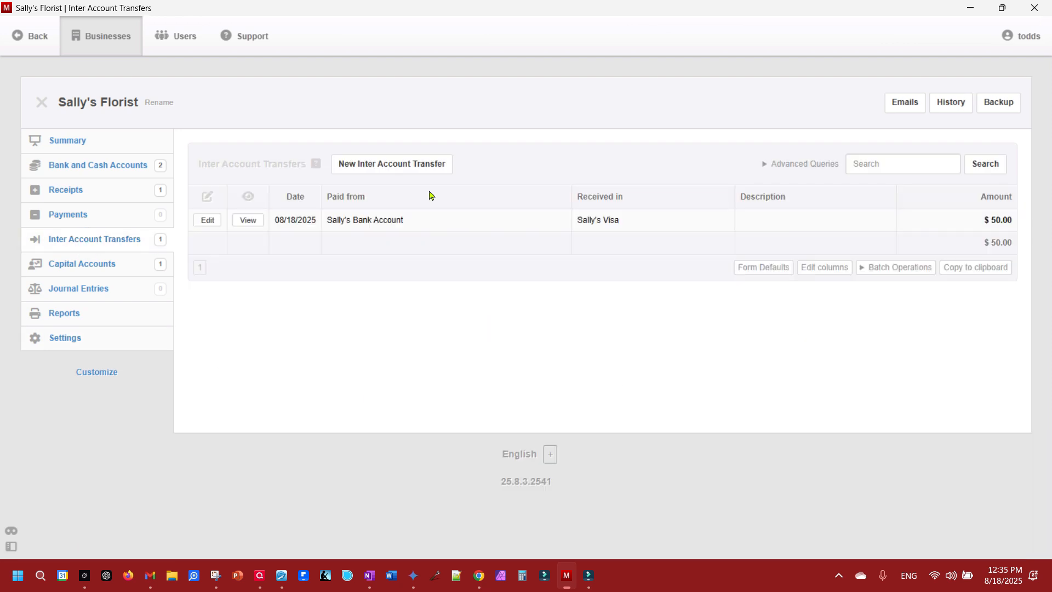
{"action": "left_click", "coordinate": [209, 222]}
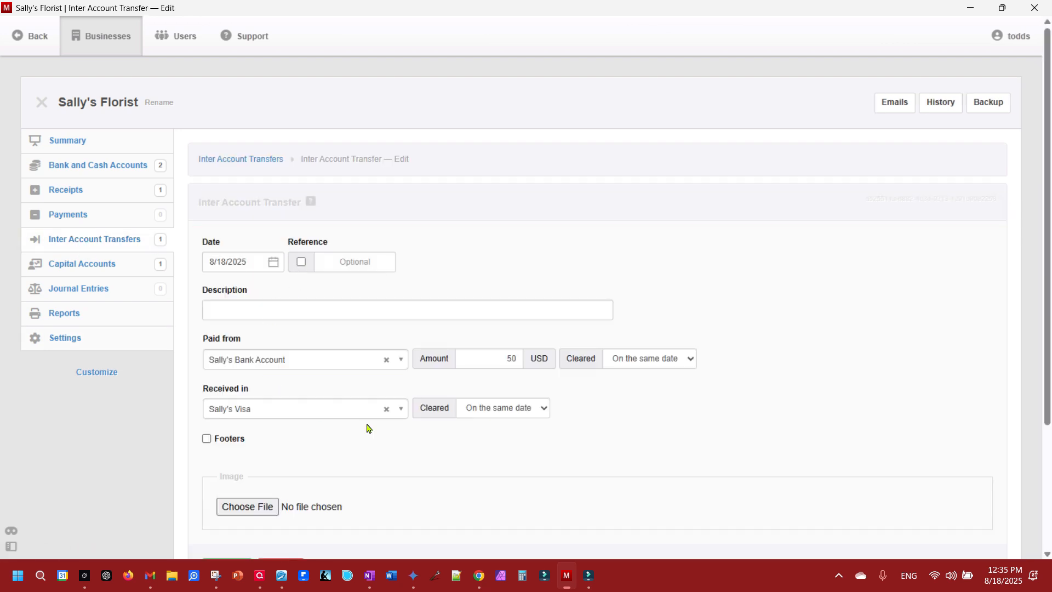
{"action": "scroll", "coordinate": [337, 435], "scroll_direction": "down", "scroll_amount": 3}
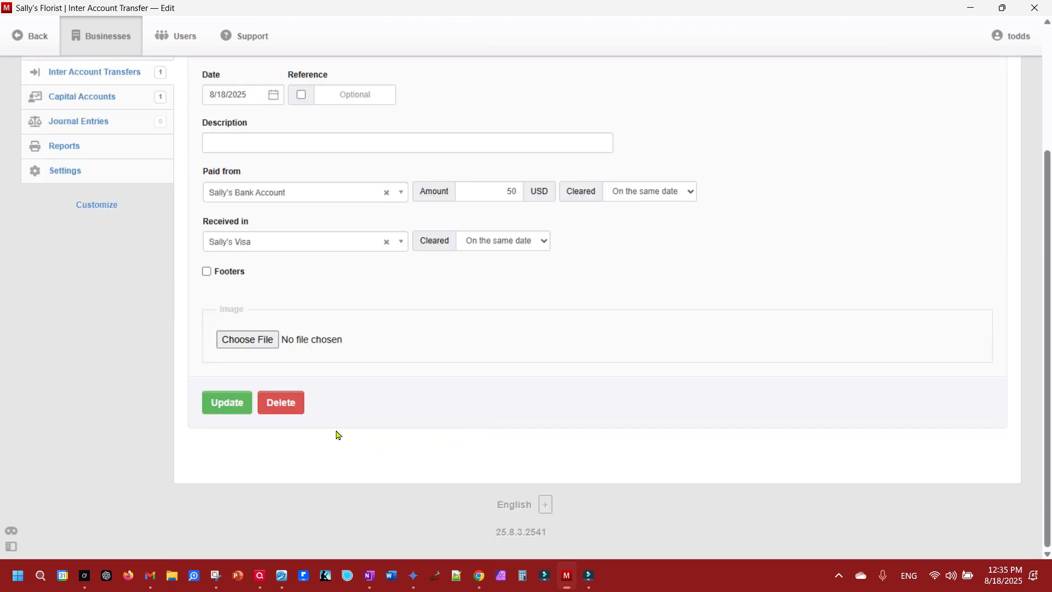
{"action": "left_click", "coordinate": [272, 405]}
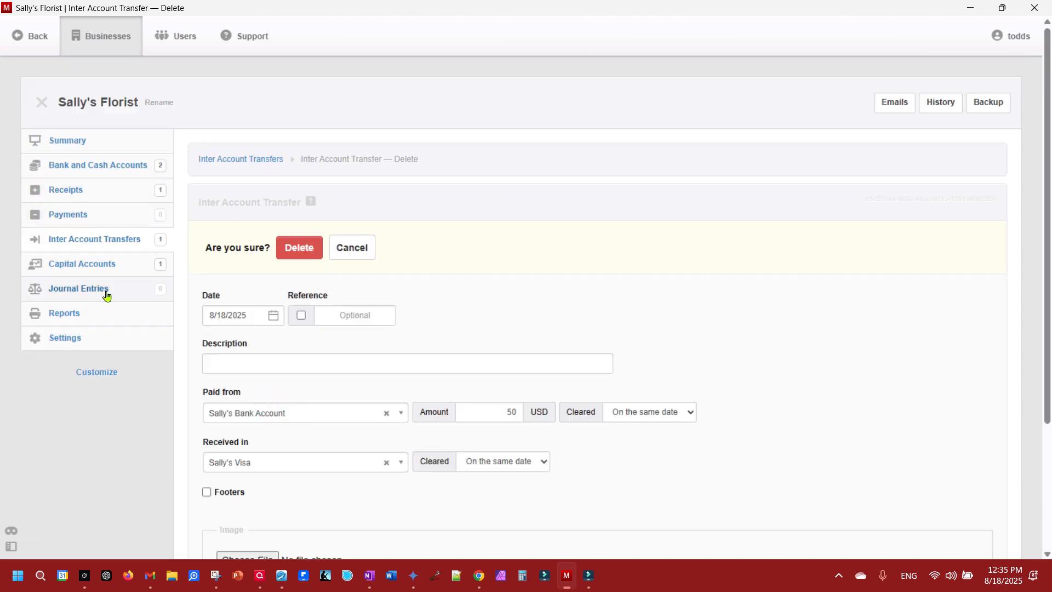
{"action": "left_click", "coordinate": [65, 343]}
- Delete Sally's Visa's -50 starting balance
{"action": "left_click", "coordinate": [564, 266]}
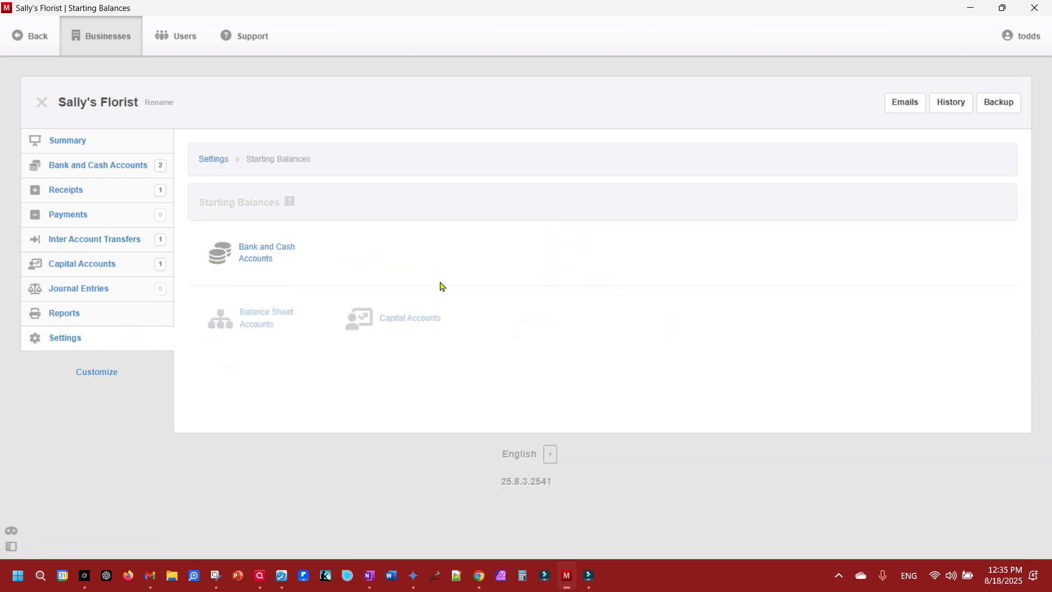
{"action": "left_click", "coordinate": [248, 253]}
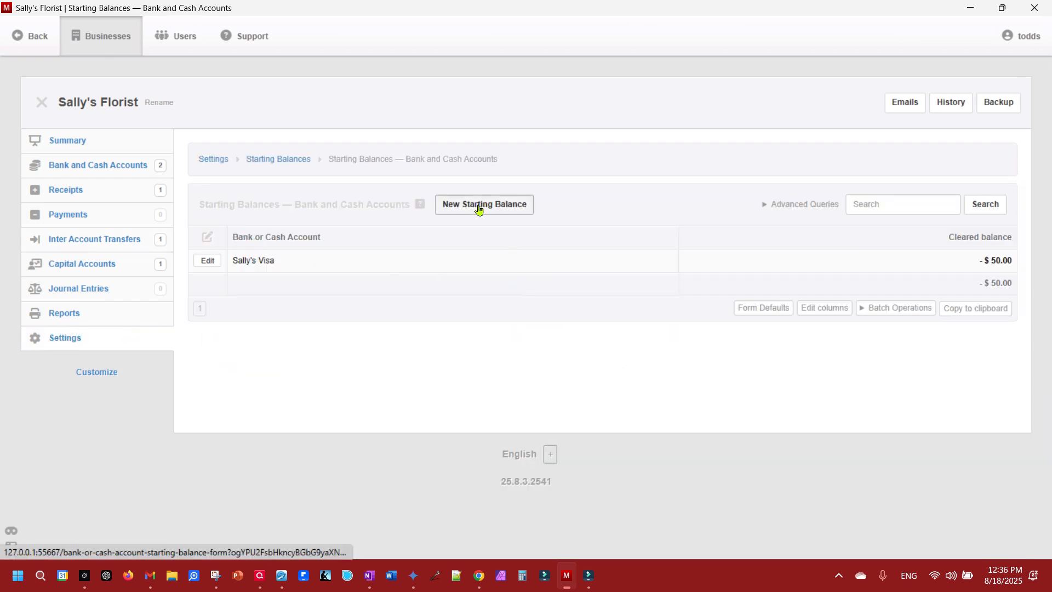
{"action": "left_click", "coordinate": [208, 261]}
{"action": "left_click", "coordinate": [281, 452]}
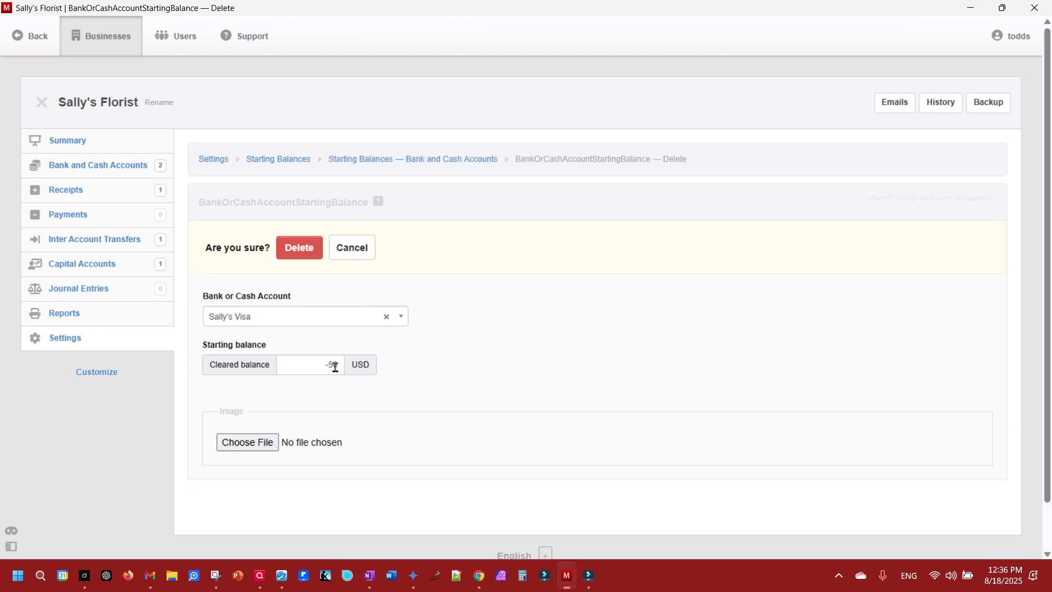
{"action": "left_click", "coordinate": [303, 251]}
- Add a 50 USD cleared starting balance for Sally's Visa and view the Summary showing -100.00
{"action": "left_click", "coordinate": [507, 207]}
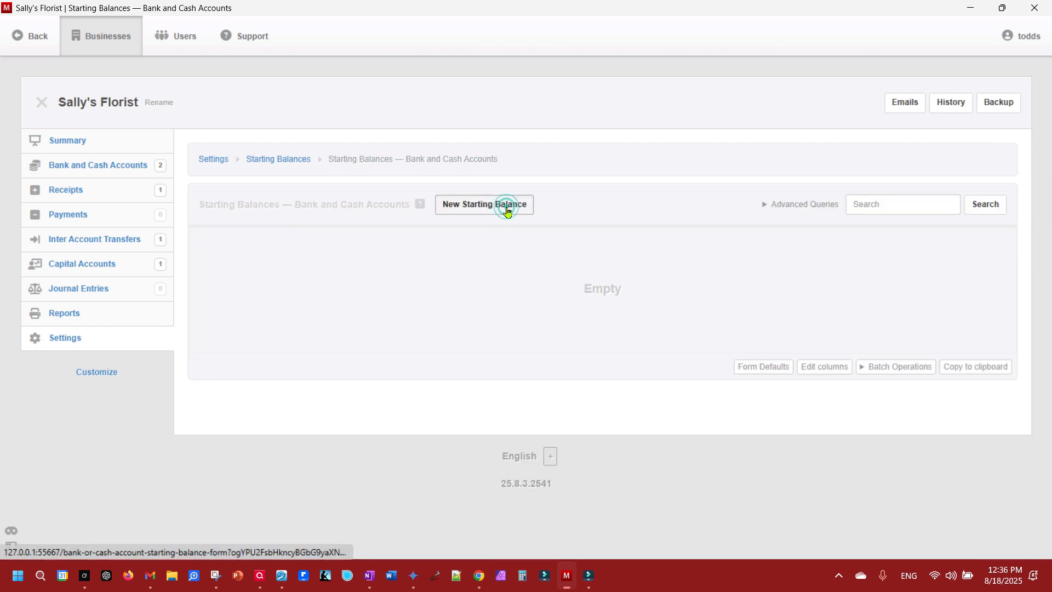
{"action": "left_click", "coordinate": [277, 266]}
{"action": "left_click", "coordinate": [245, 327]}
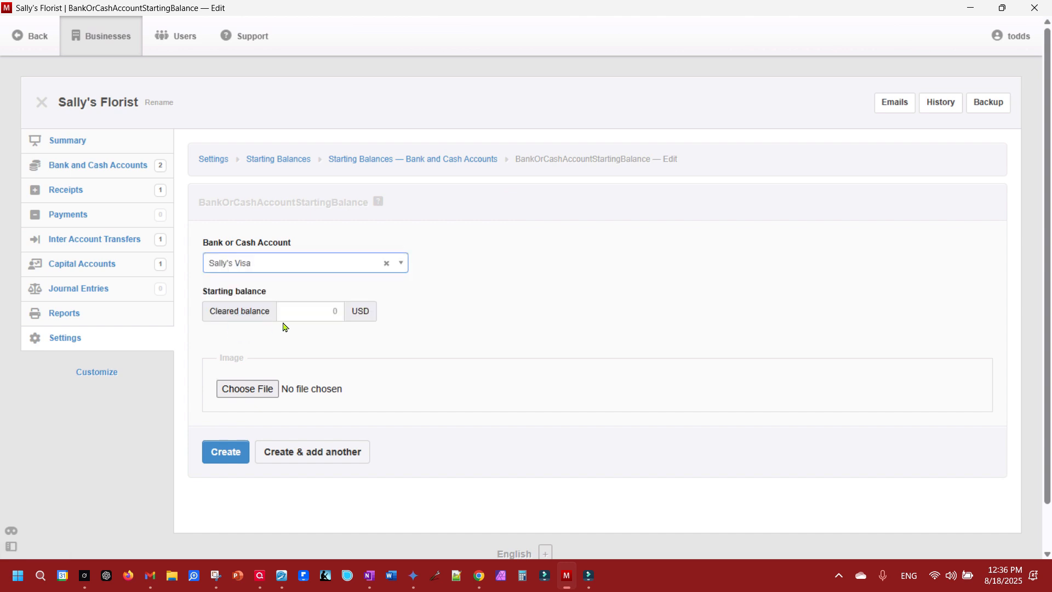
{"action": "left_click", "coordinate": [319, 315]}
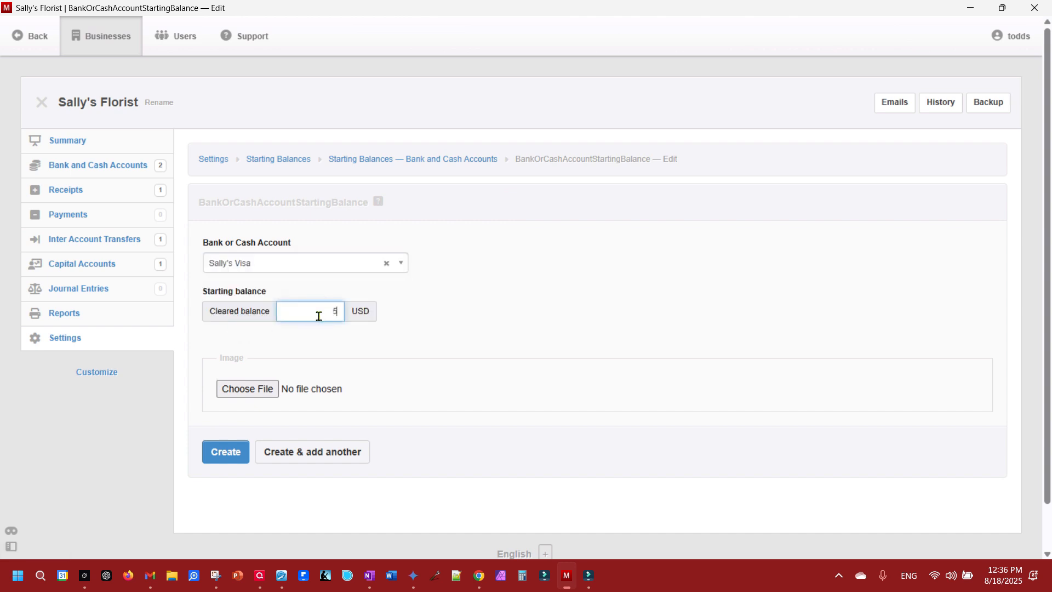
{"action": "left_click", "coordinate": [231, 455]}
{"action": "left_click", "coordinate": [80, 144]}
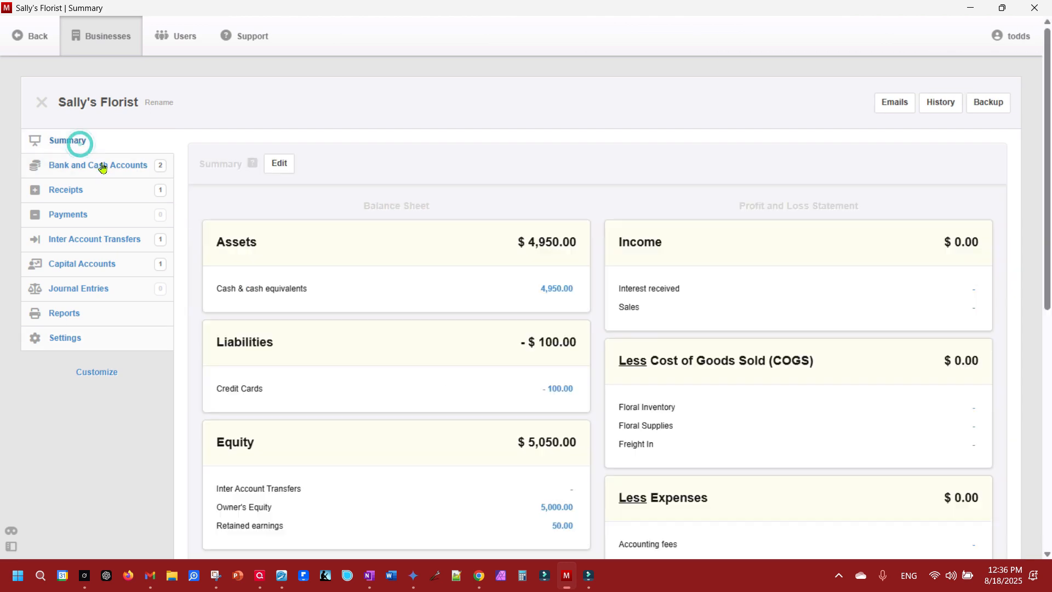
- From the Credit Cards -100.00 drill-down, delete the 50 USD transfer into Sally's Visa and return to the Summary
{"action": "left_click", "coordinate": [569, 389]}
{"action": "left_click", "coordinate": [992, 258]}
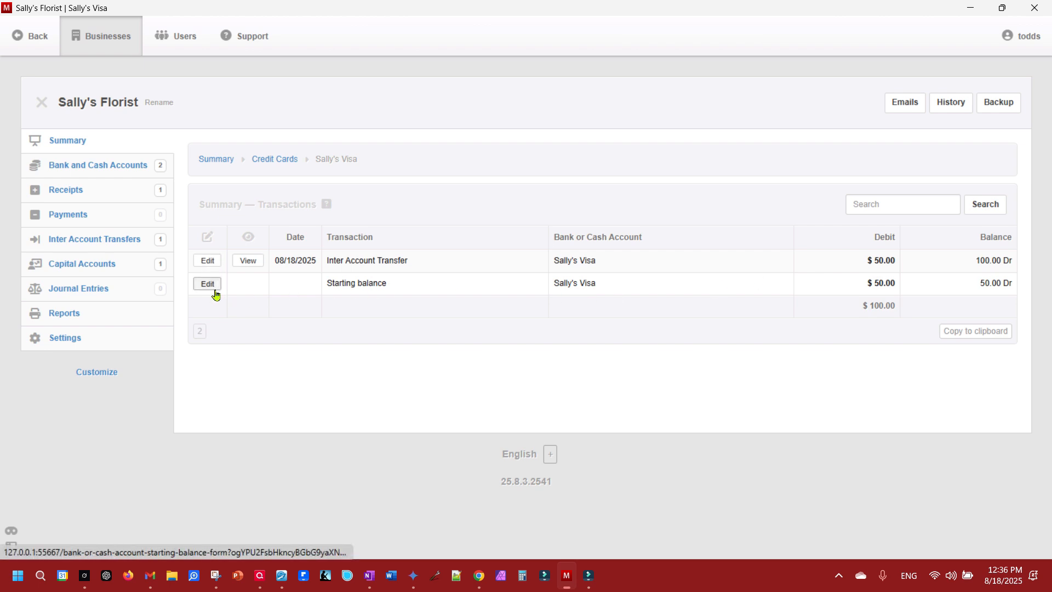
{"action": "left_click", "coordinate": [213, 263]}
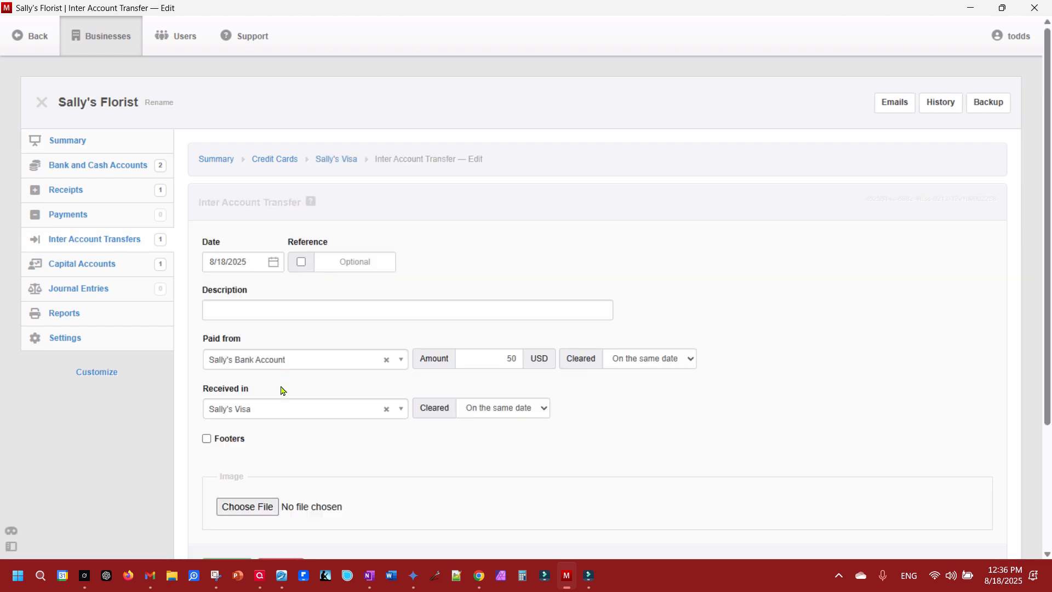
{"action": "scroll", "coordinate": [260, 527], "scroll_direction": "down", "scroll_amount": 3}
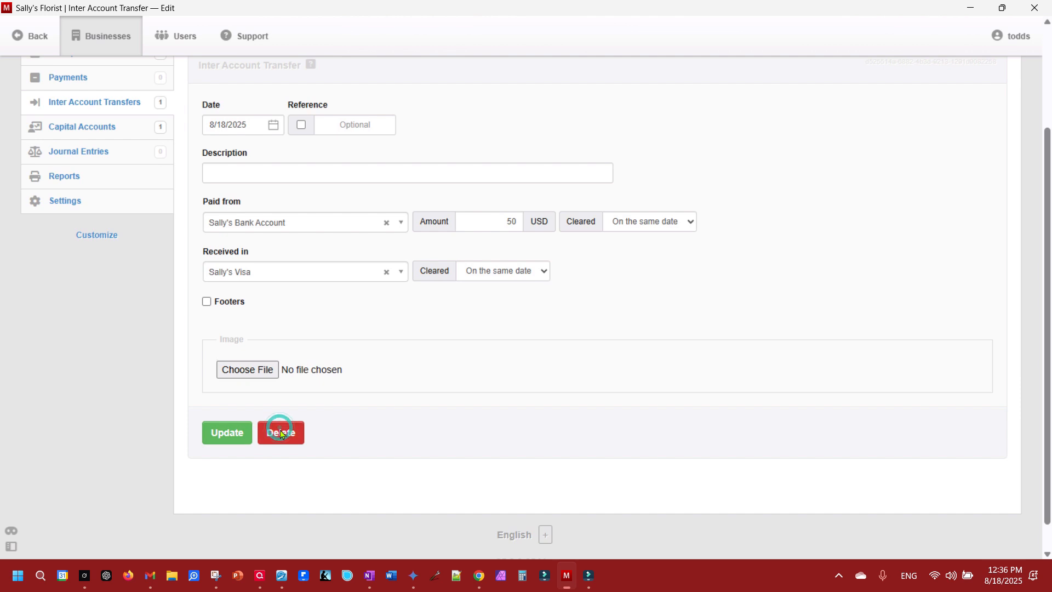
{"action": "left_click", "coordinate": [280, 431]}
{"action": "left_click", "coordinate": [299, 247]}
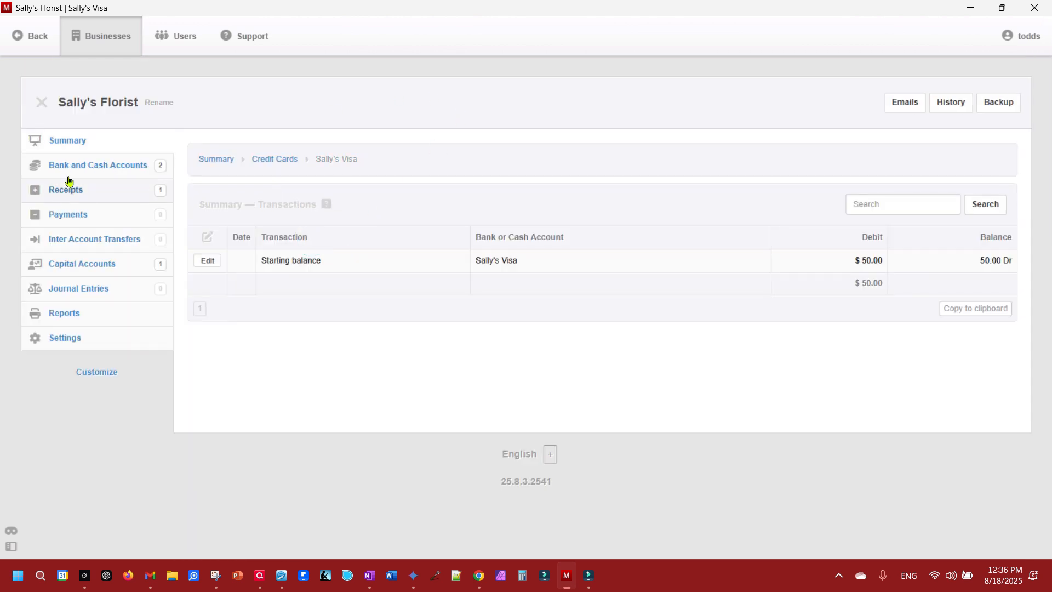
{"action": "left_click", "coordinate": [203, 265]}
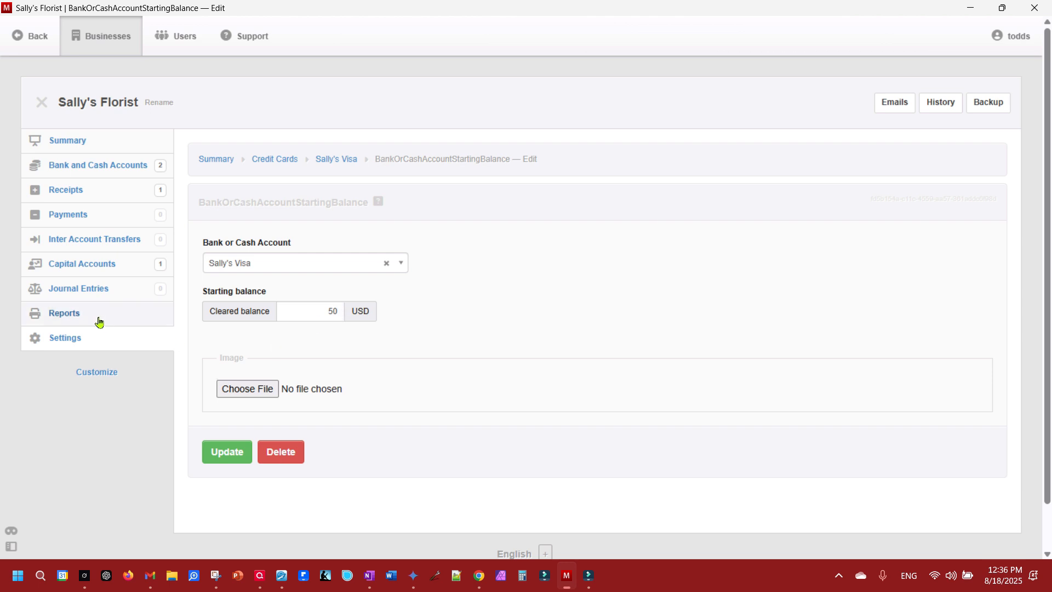
{"action": "left_click", "coordinate": [88, 149]}
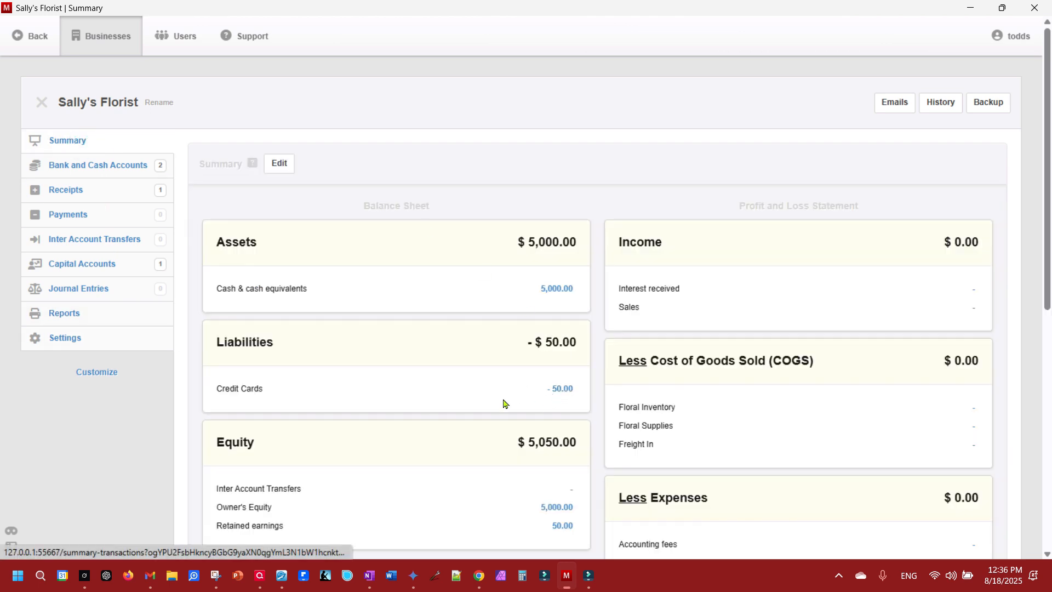
- Record a 50 USD transfer from Sally's Bank Account to Sally's Visa and check the Summary
{"action": "left_click", "coordinate": [75, 242]}
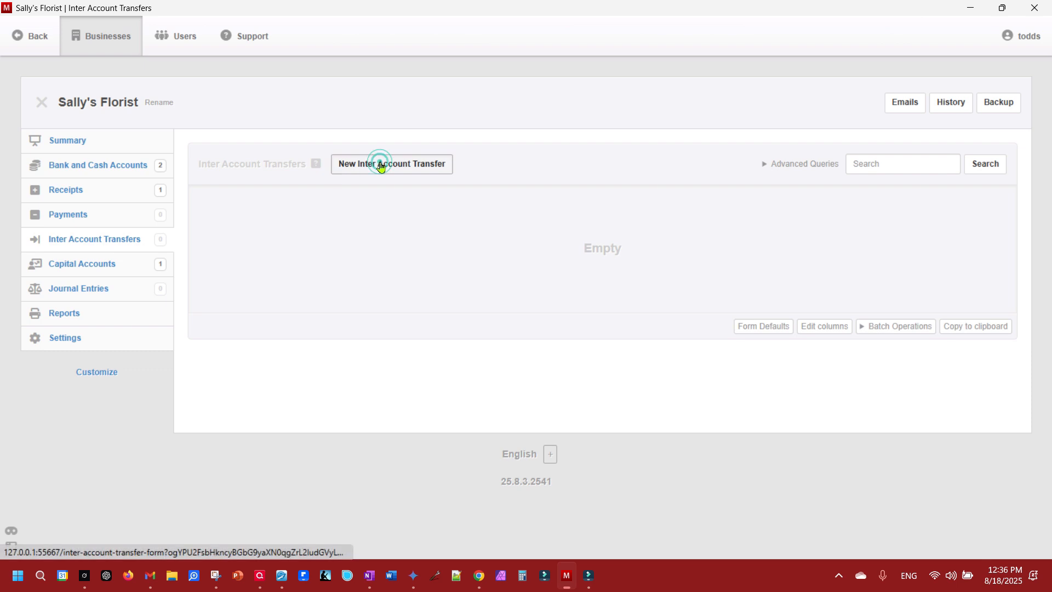
{"action": "left_click", "coordinate": [381, 167]}
{"action": "left_click", "coordinate": [250, 361]}
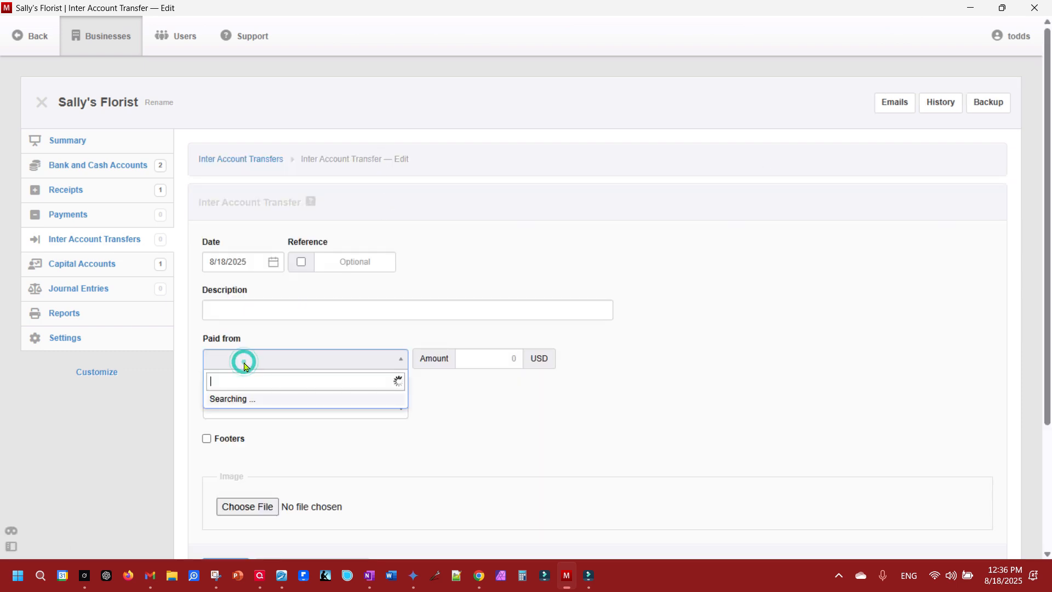
{"action": "left_click", "coordinate": [242, 403]}
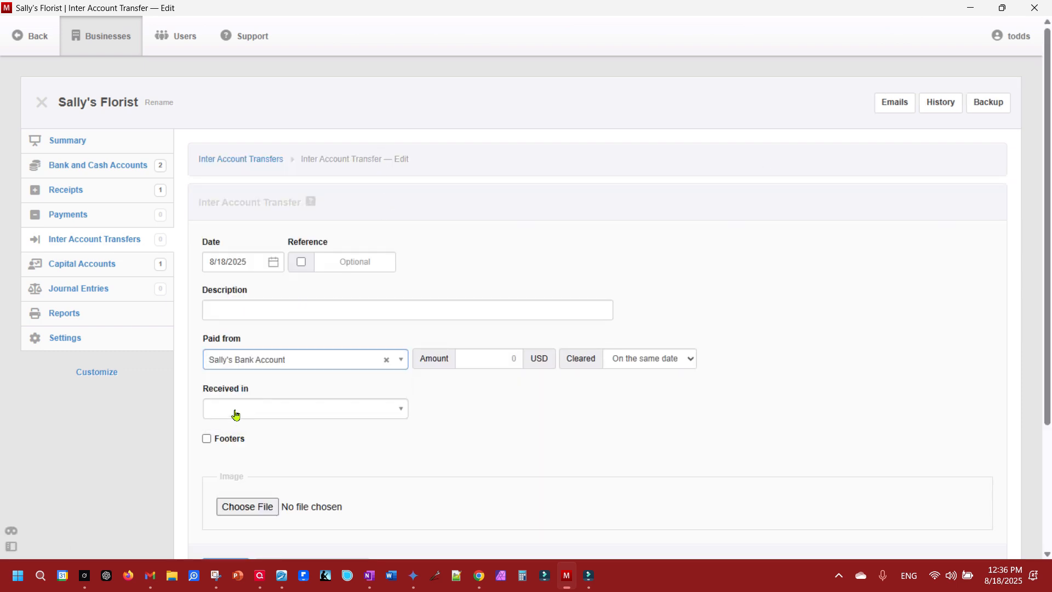
{"action": "left_click", "coordinate": [233, 464]}
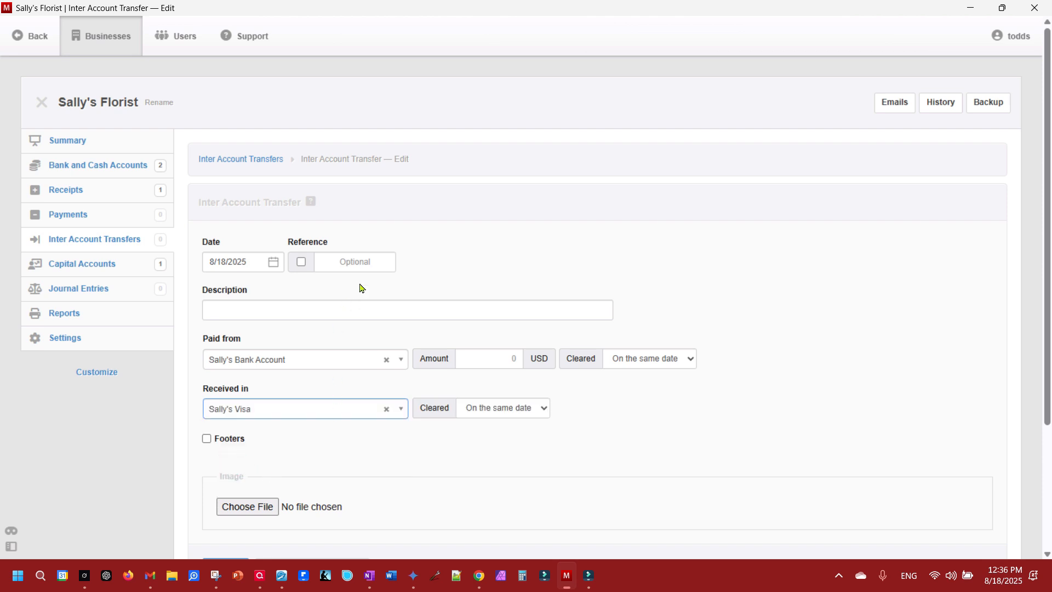
{"action": "left_click", "coordinate": [501, 360]}
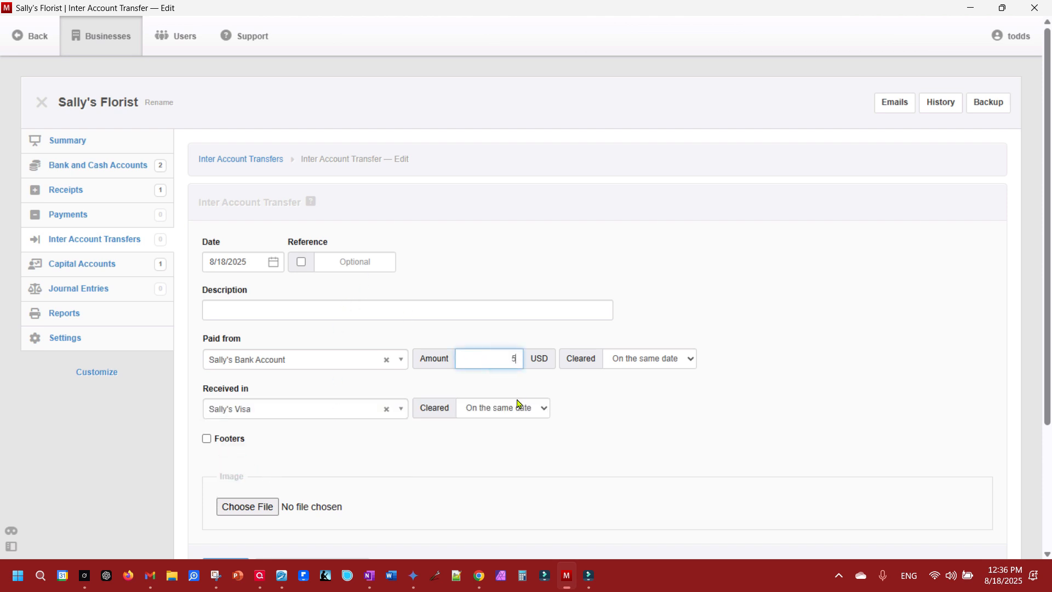
{"action": "scroll", "coordinate": [336, 468], "scroll_direction": "down", "scroll_amount": 3}
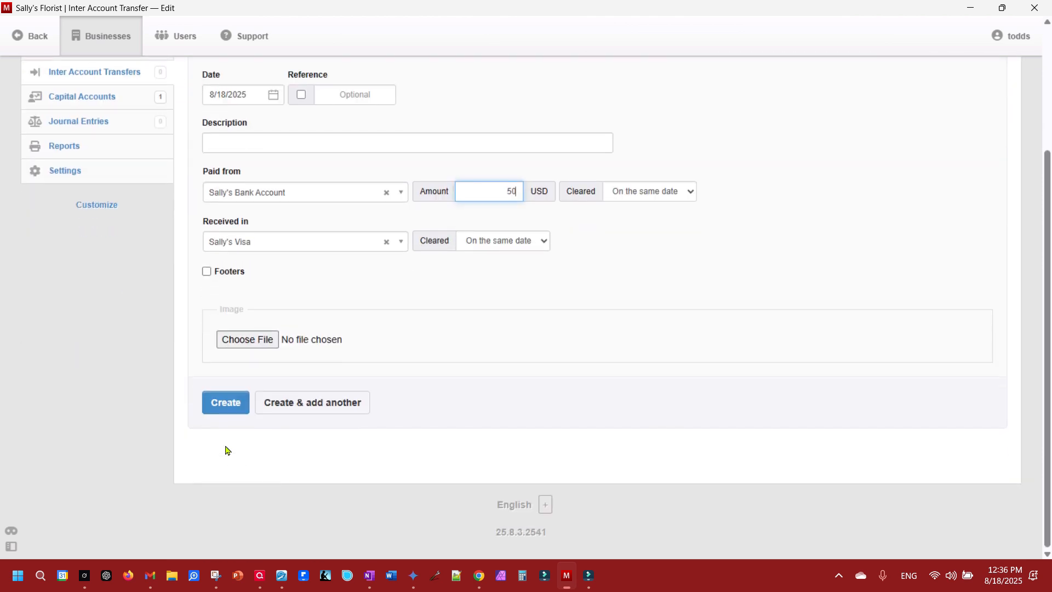
{"action": "left_click", "coordinate": [213, 404]}
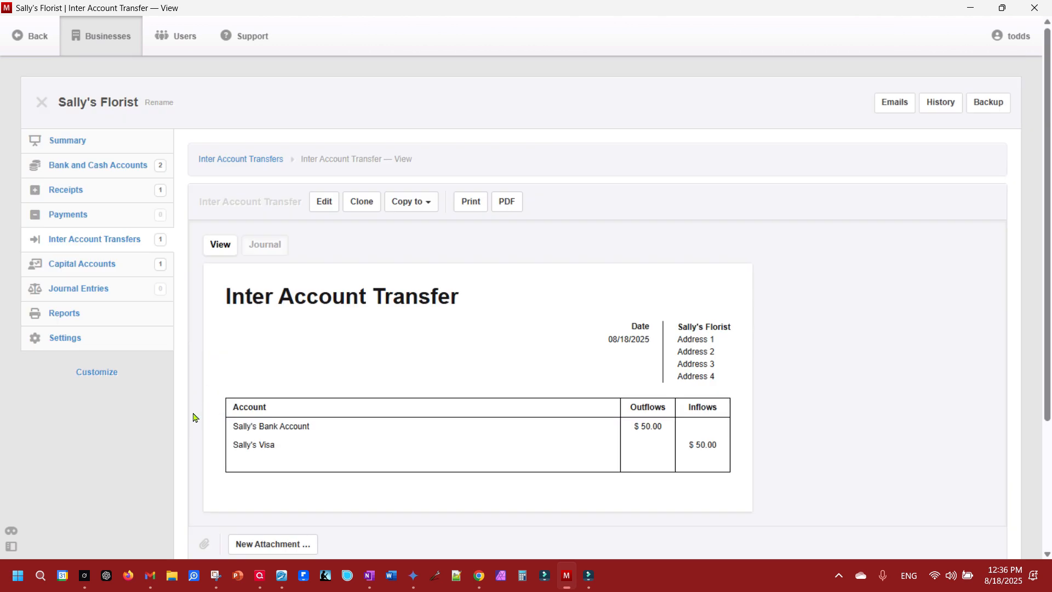
{"action": "left_click", "coordinate": [75, 147]}
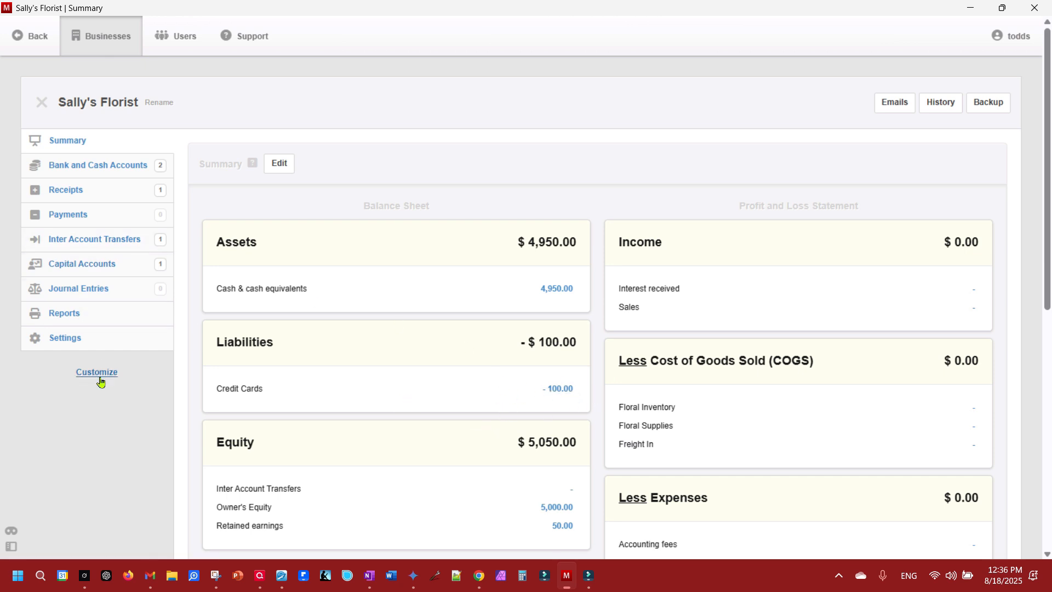
{"action": "left_click", "coordinate": [67, 340]}
- Delete Sally's Visa's 50 USD starting balance
{"action": "left_click", "coordinate": [539, 263]}
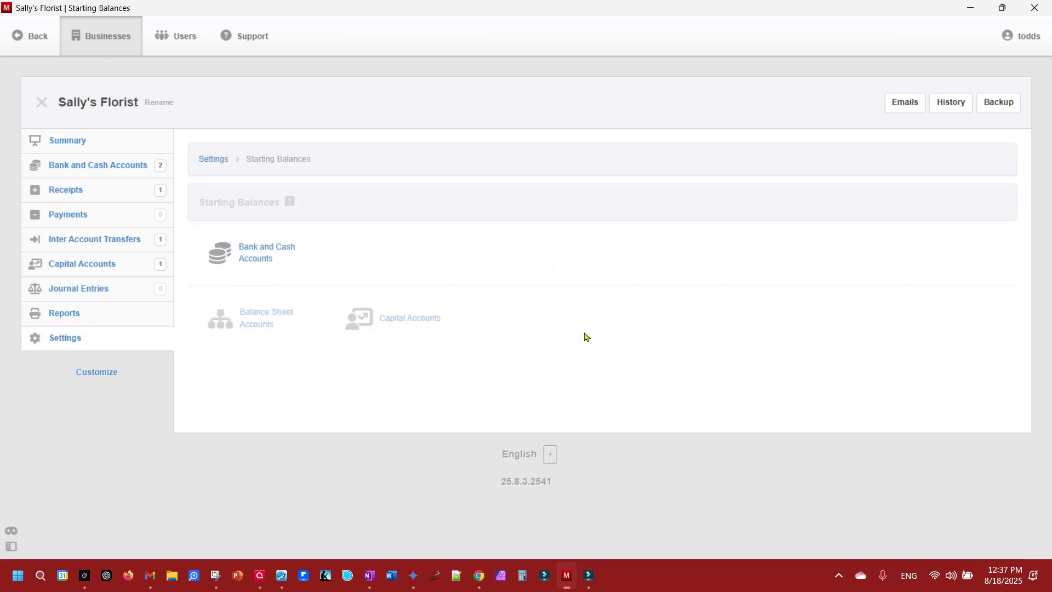
{"action": "left_click", "coordinate": [261, 252]}
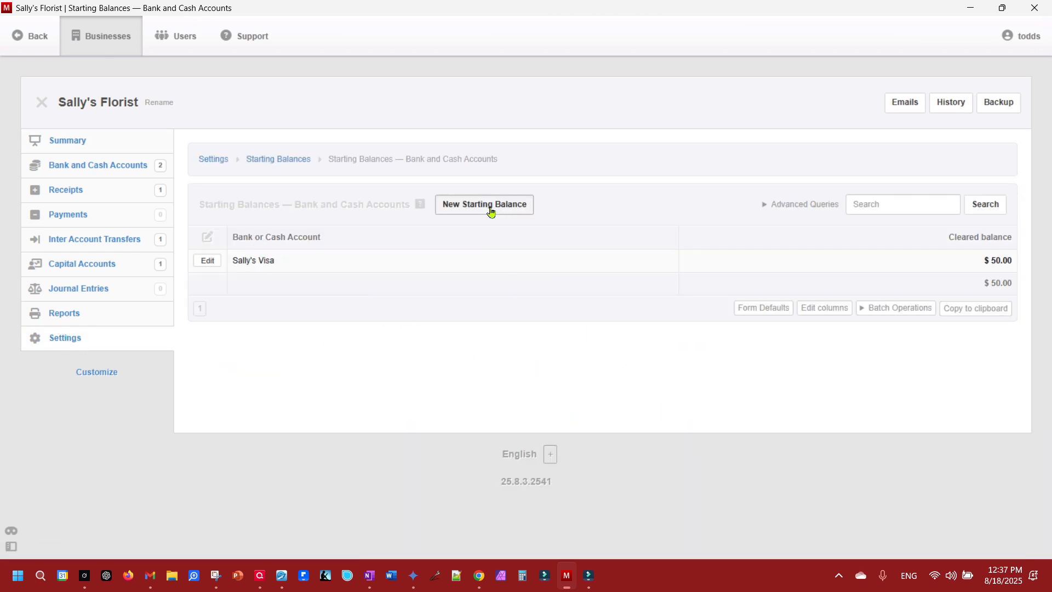
{"action": "left_click", "coordinate": [206, 262]}
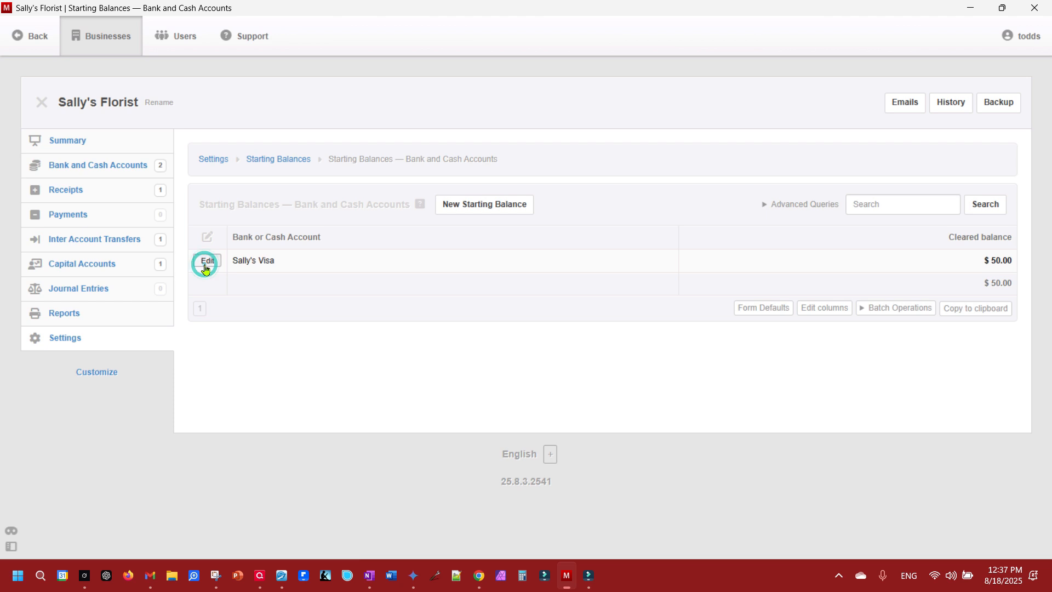
{"action": "left_click", "coordinate": [282, 453]}
{"action": "left_click", "coordinate": [299, 247]}
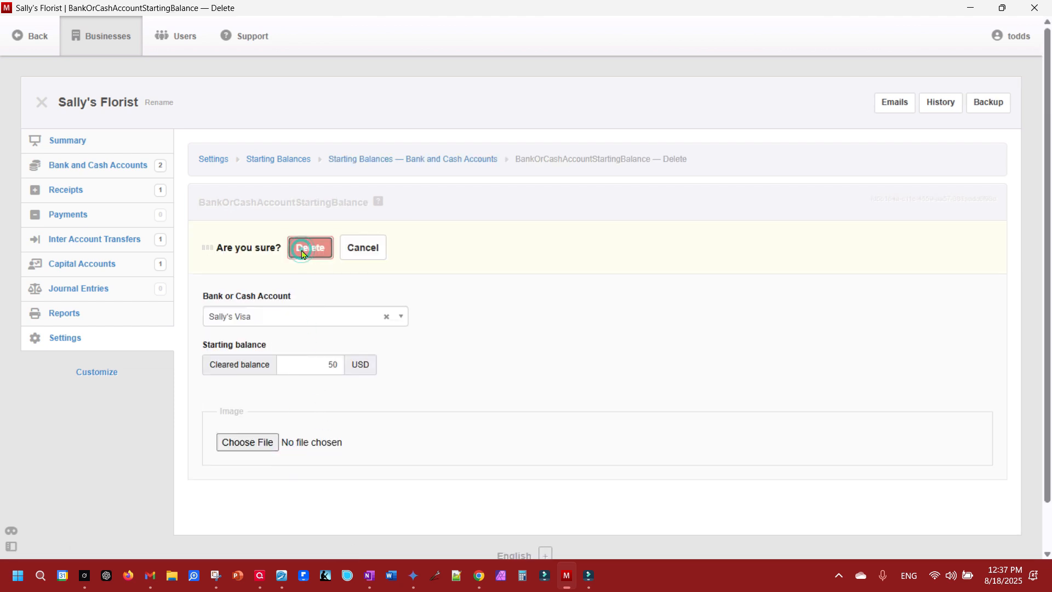
- Delete the $50 inter account transfer, leaving no transfers, and return to Settings
{"action": "left_click", "coordinate": [105, 239]}
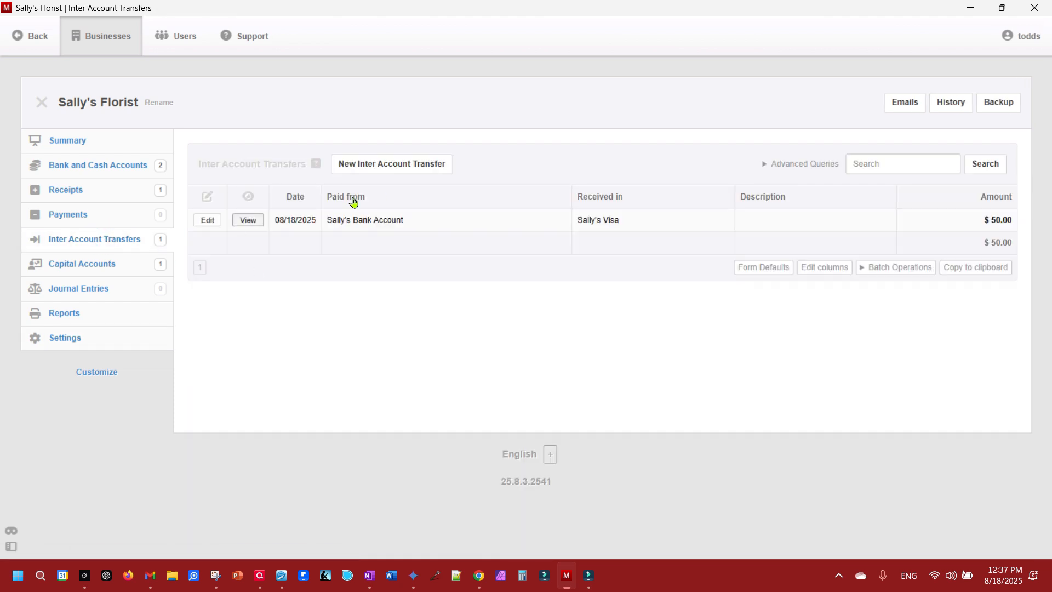
{"action": "left_click", "coordinate": [208, 220]}
{"action": "scroll", "coordinate": [237, 495], "scroll_direction": "down", "scroll_amount": 5}
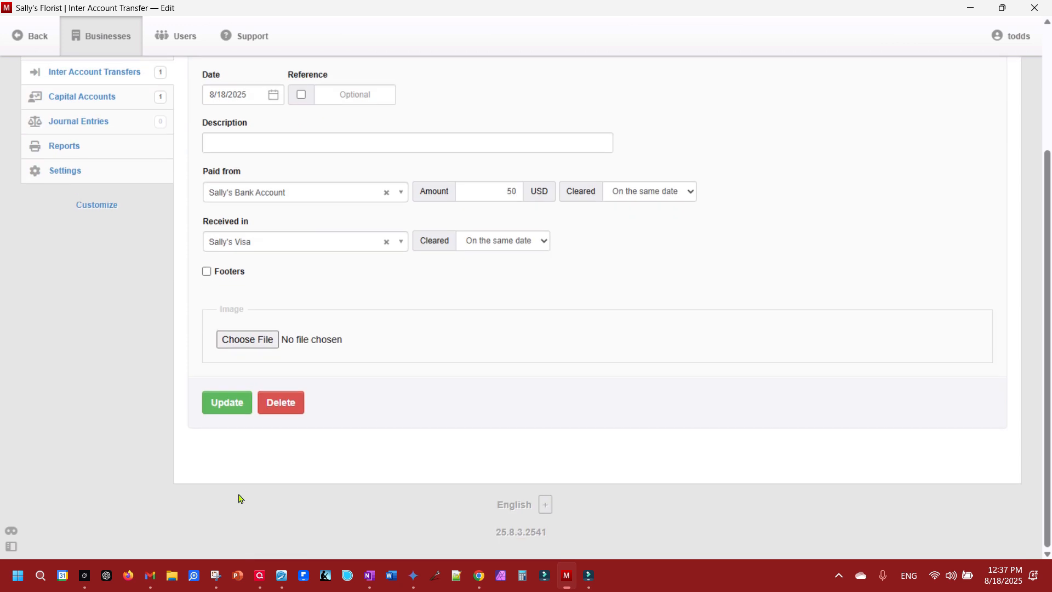
{"action": "left_click", "coordinate": [295, 416]}
{"action": "left_click", "coordinate": [299, 247]}
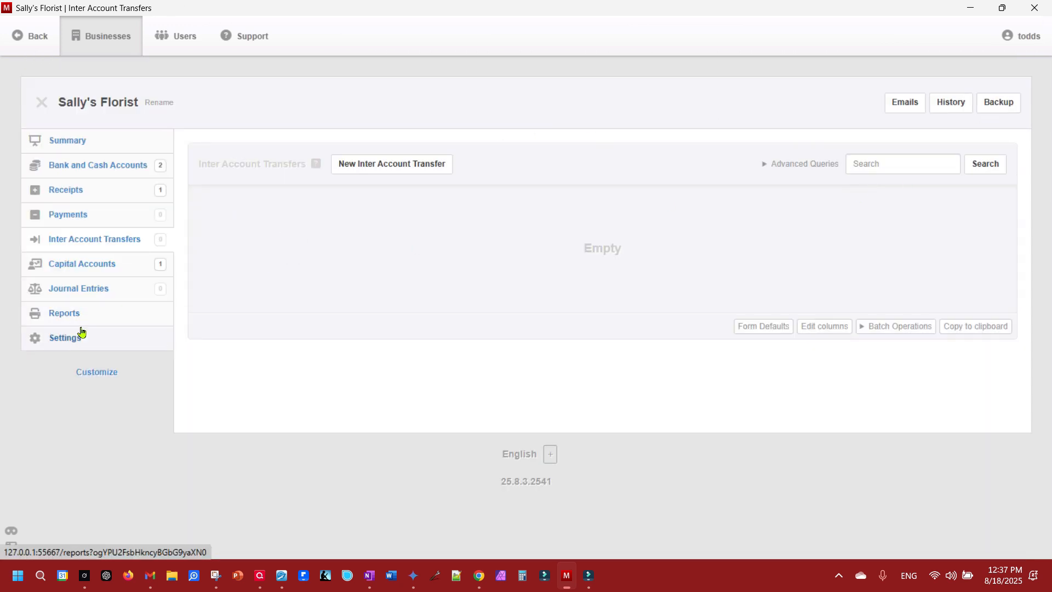
{"action": "left_click", "coordinate": [61, 339]}
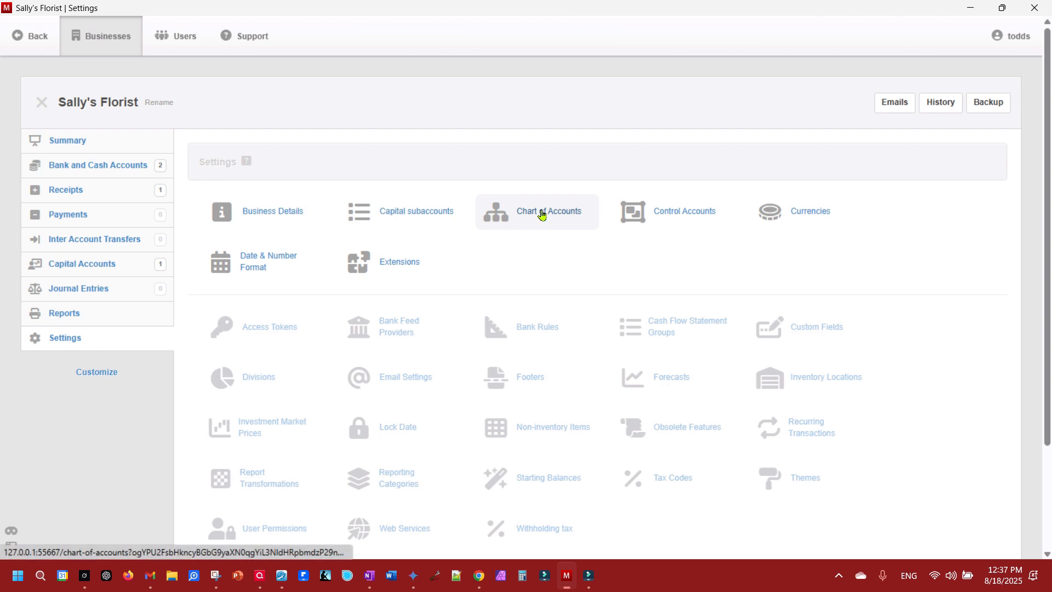
- Add a -50 cleared starting balance for Sally's Visa and view the Summary showing Liabilities $50.00
{"action": "left_click", "coordinate": [532, 484]}
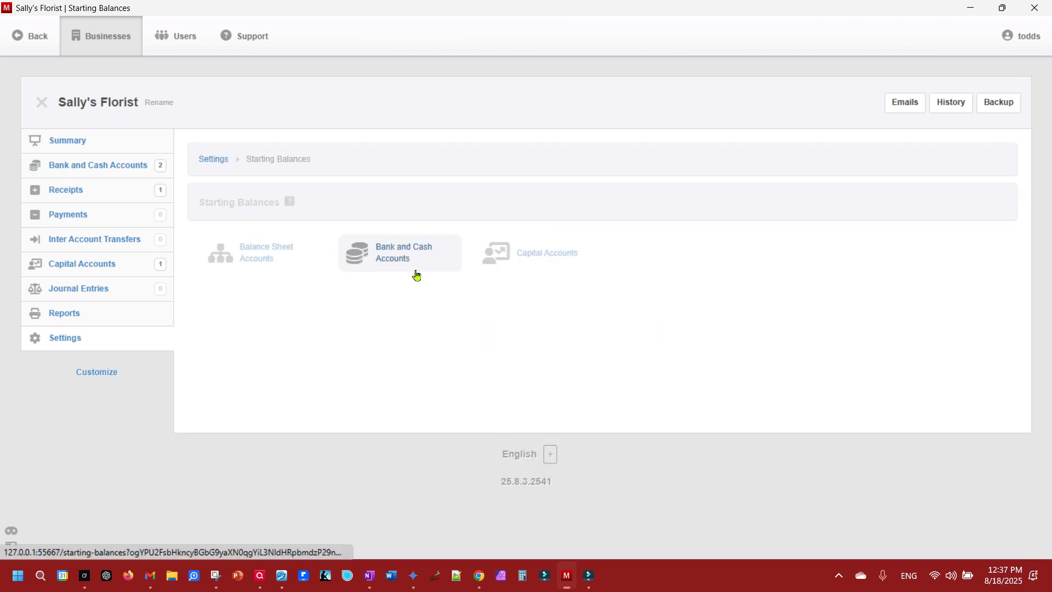
{"action": "left_click", "coordinate": [405, 250]}
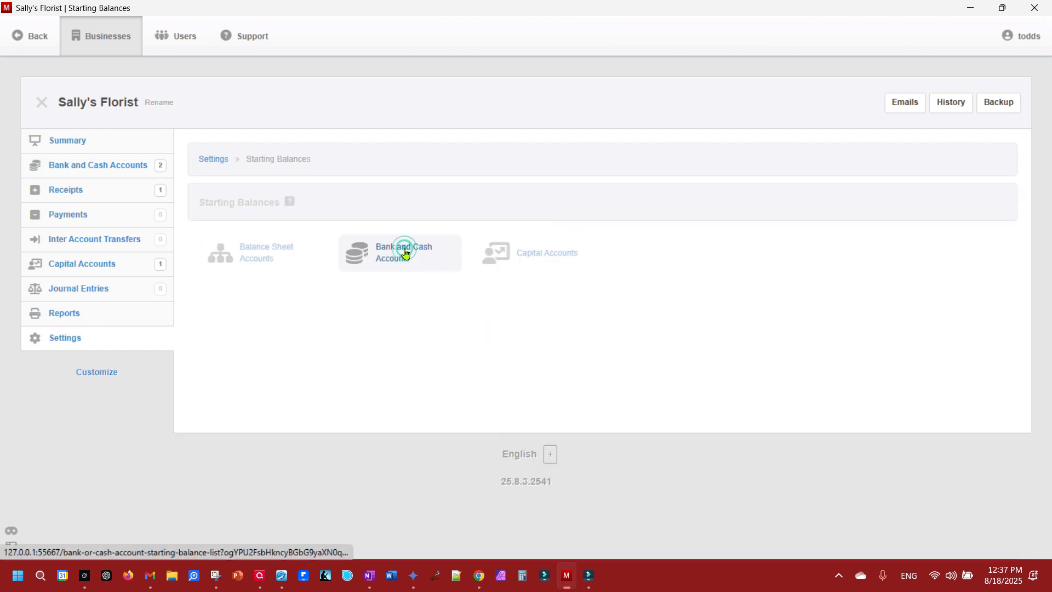
{"action": "left_click", "coordinate": [492, 202]}
{"action": "left_click", "coordinate": [262, 271]}
{"action": "left_click", "coordinate": [236, 319]}
{"action": "left_click", "coordinate": [319, 306]}
{"action": "type", "text": "-50"}
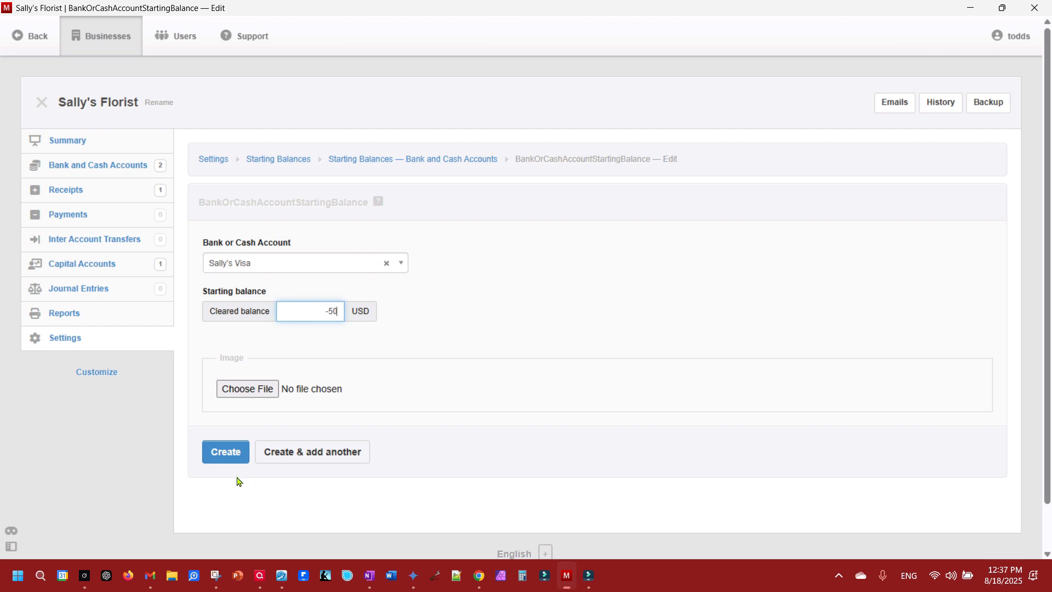
{"action": "left_click", "coordinate": [226, 455]}
{"action": "left_click", "coordinate": [71, 148]}
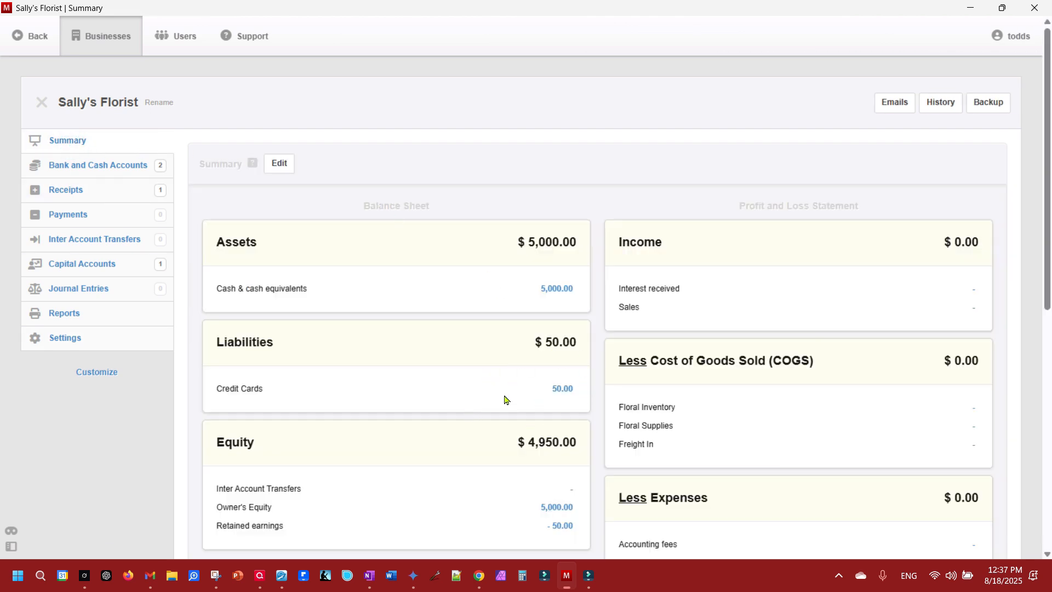
- Record a $50 transfer from Sally's Bank Account to Sally's Visa, then view Credit Cards showing Sally's Visa at $0.00
{"action": "left_click", "coordinate": [91, 239]}
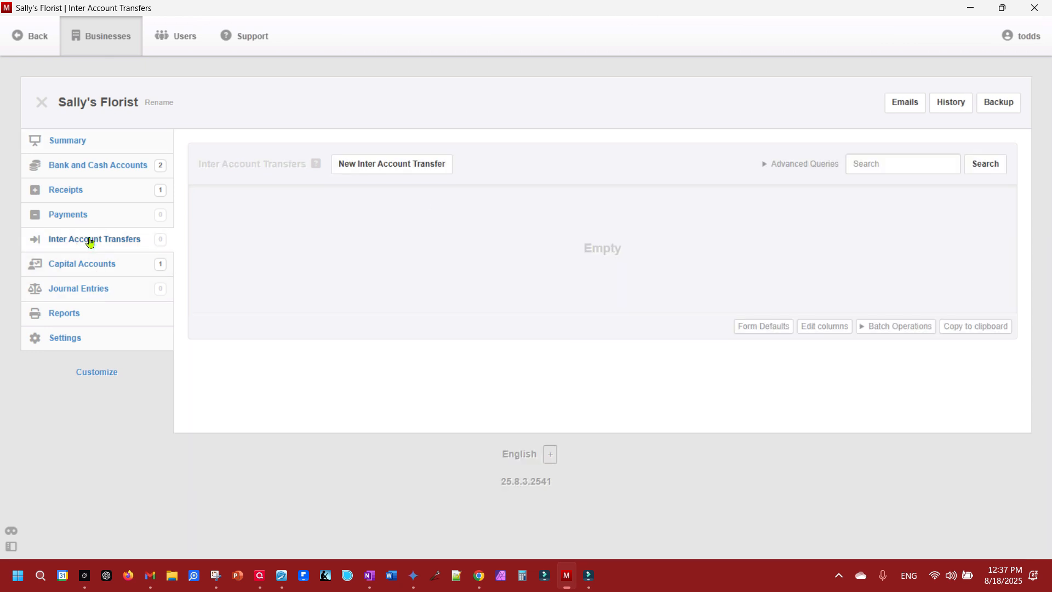
{"action": "left_click", "coordinate": [380, 165]}
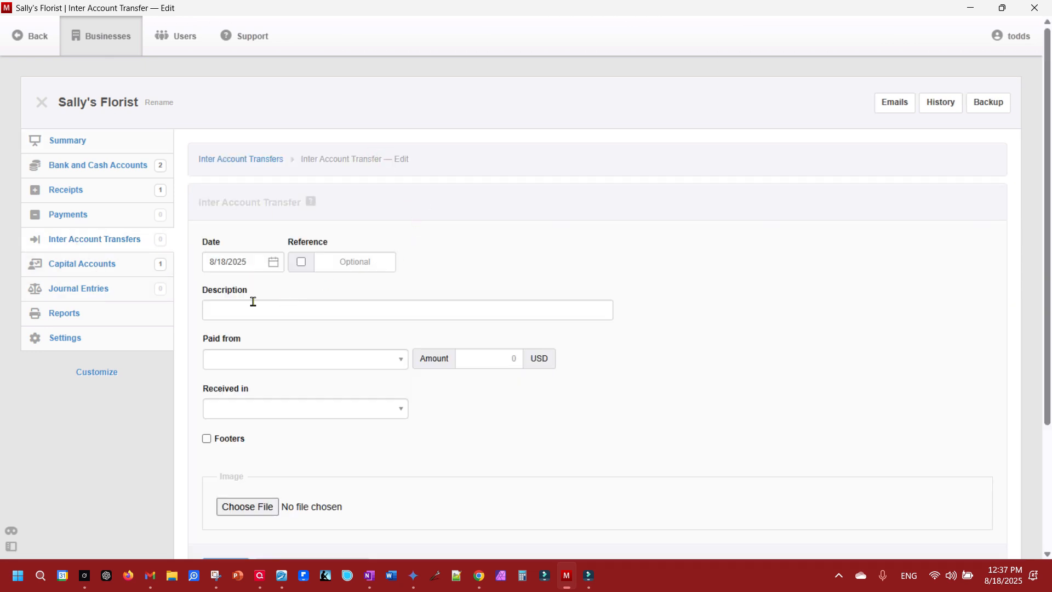
{"action": "left_click", "coordinate": [249, 359]}
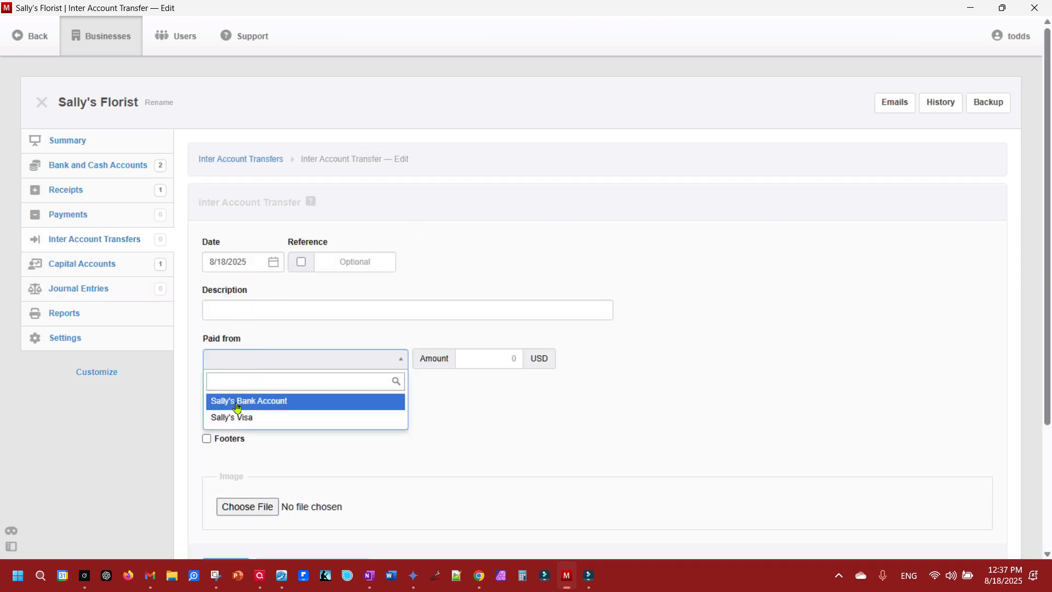
{"action": "left_click", "coordinate": [235, 401]}
{"action": "left_click", "coordinate": [228, 407]}
{"action": "left_click", "coordinate": [232, 469]}
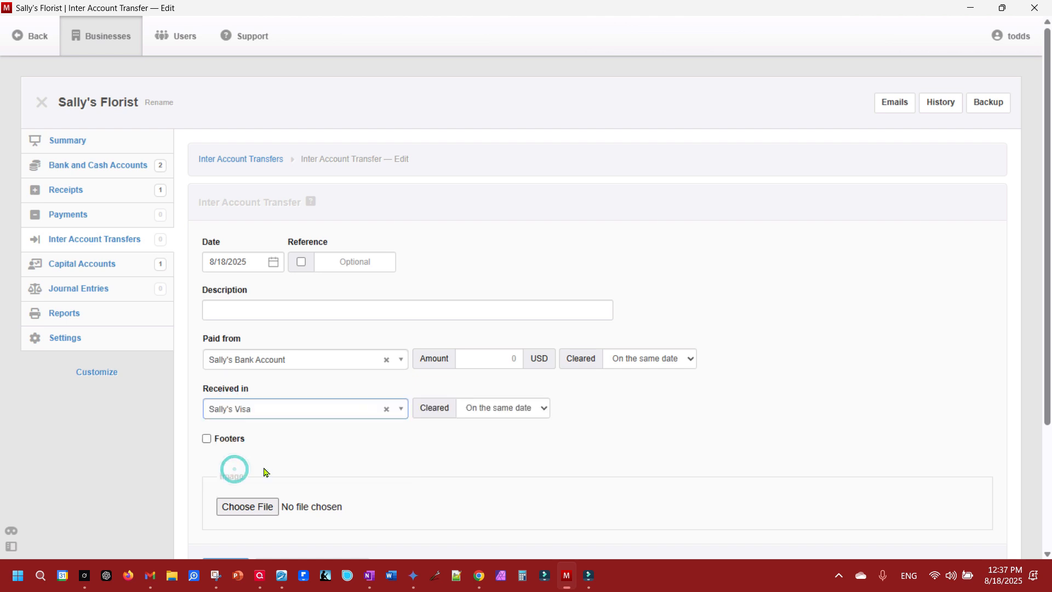
{"action": "scroll", "coordinate": [349, 389], "scroll_direction": "down", "scroll_amount": 3}
{"action": "left_click", "coordinate": [514, 190]}
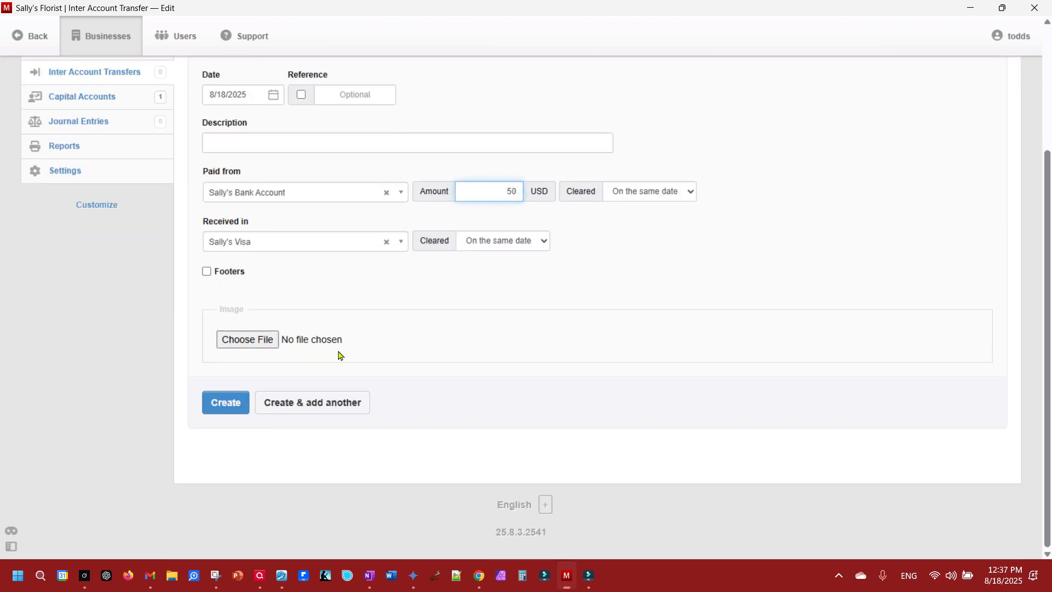
{"action": "left_click", "coordinate": [224, 402]}
{"action": "left_click", "coordinate": [73, 141]}
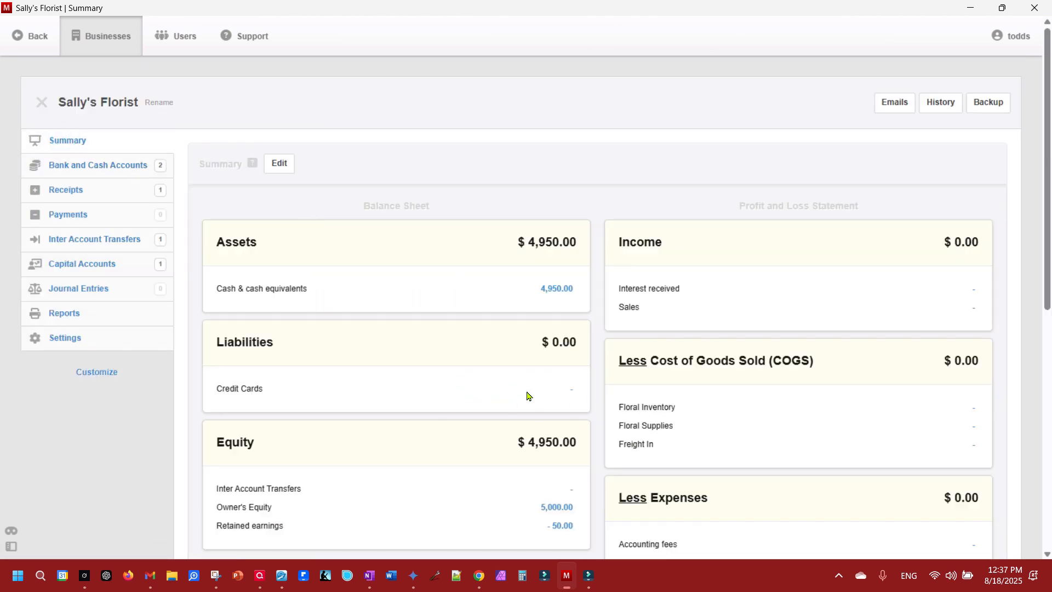
{"action": "left_click", "coordinate": [572, 392]}
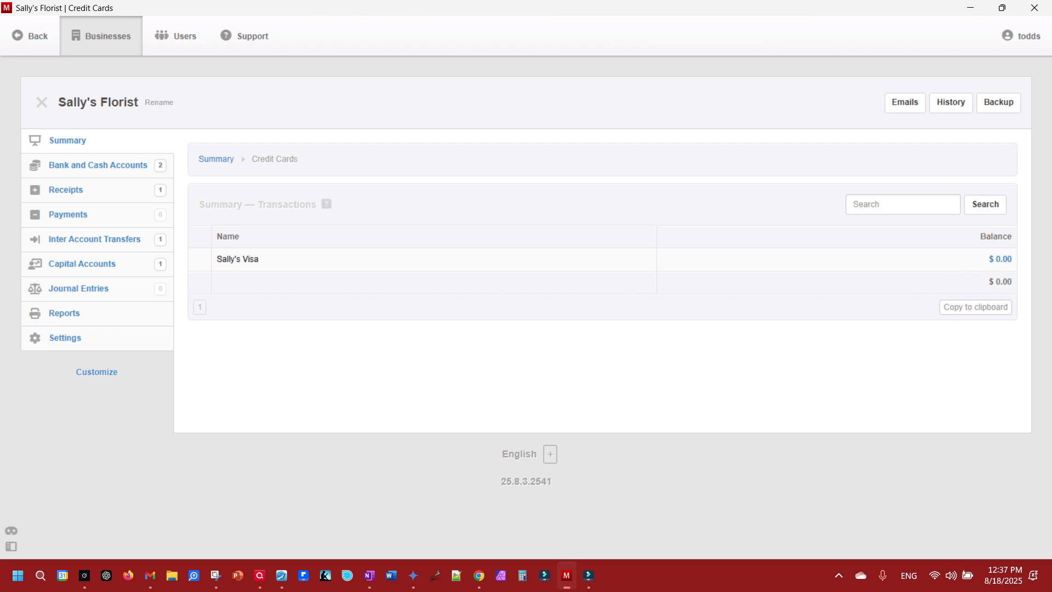
- Delete the $50 transfer to Sally's Visa and return to the Summary showing Liabilities $50.00
{"action": "left_click", "coordinate": [88, 238]}
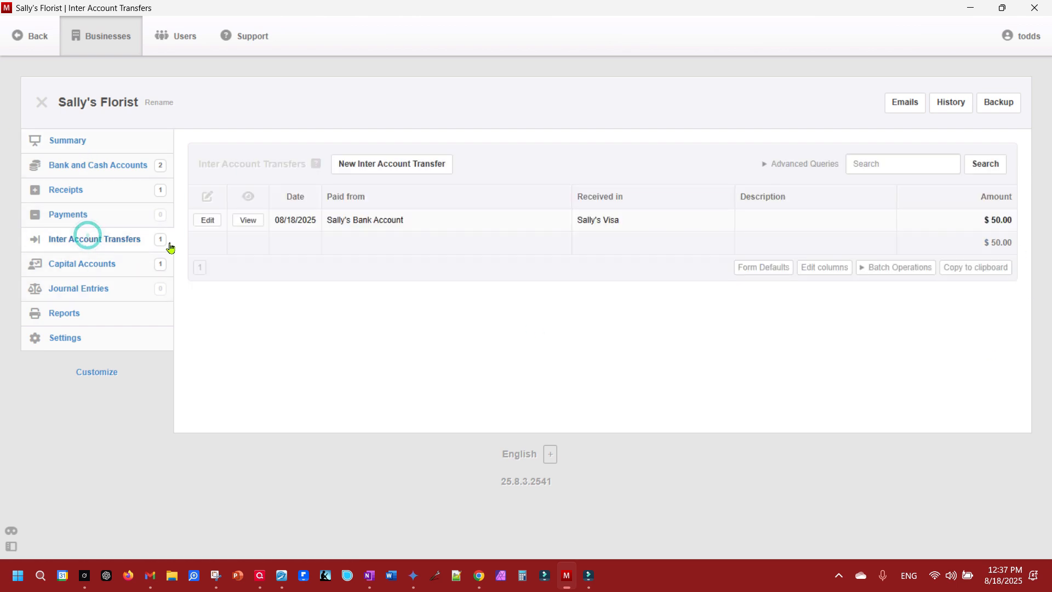
{"action": "left_click", "coordinate": [208, 220]}
{"action": "scroll", "coordinate": [279, 420], "scroll_direction": "down", "scroll_amount": 3}
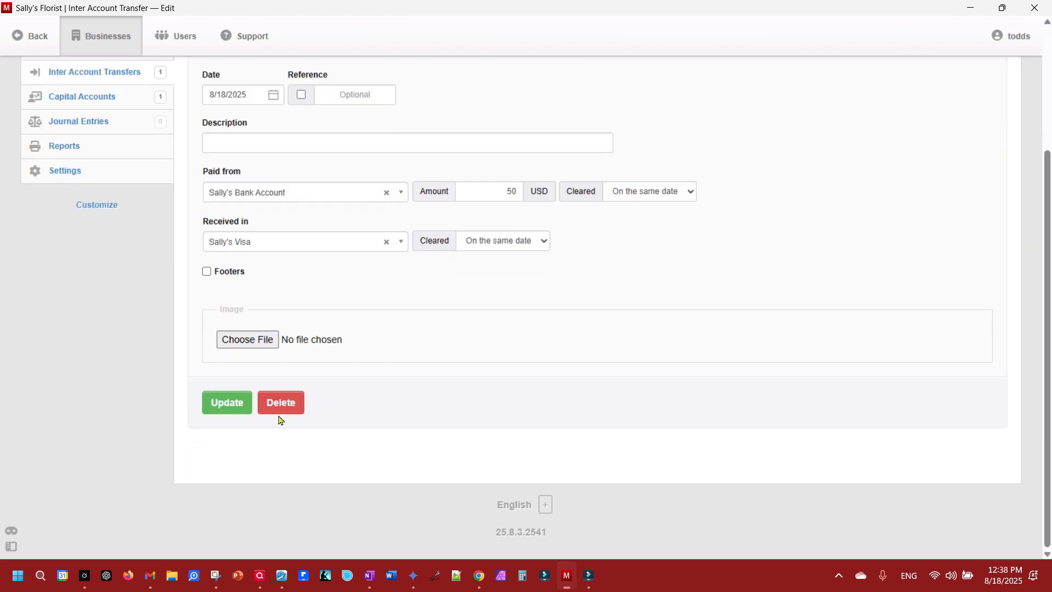
{"action": "left_click", "coordinate": [280, 404]}
{"action": "left_click", "coordinate": [321, 256]}
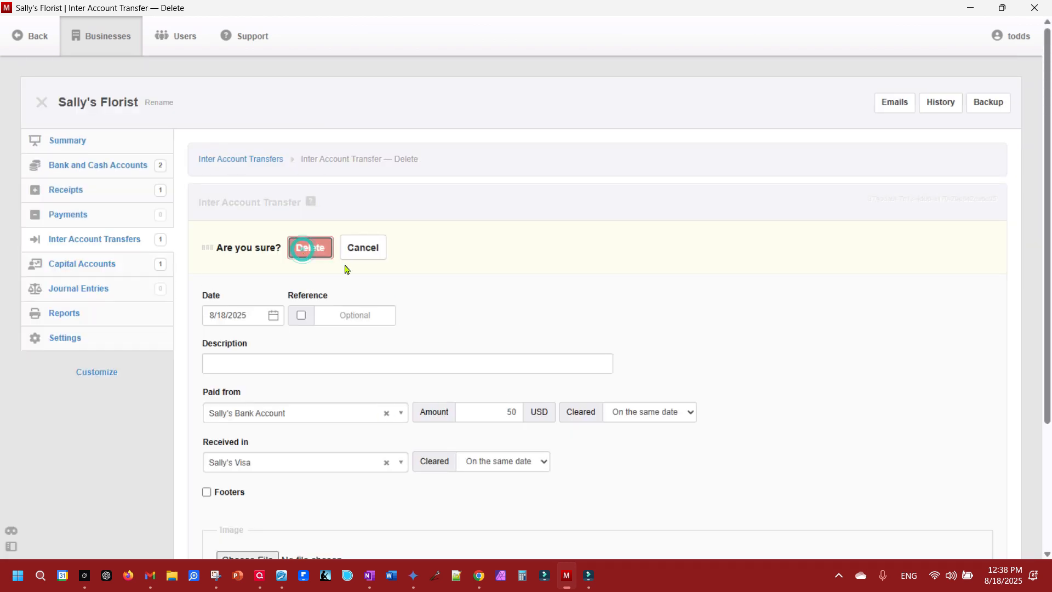
{"action": "left_click", "coordinate": [64, 140]}
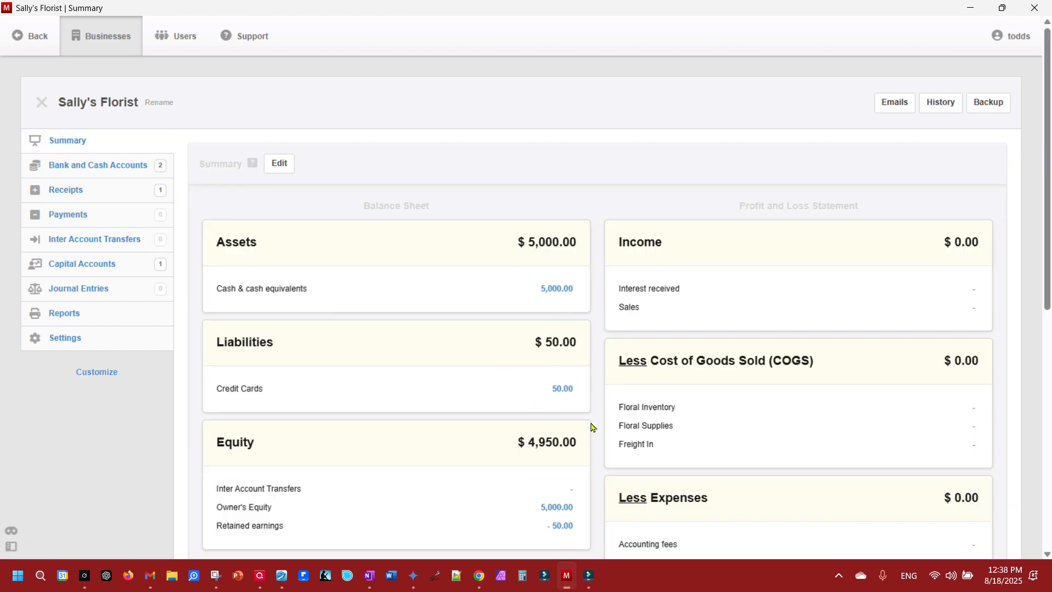